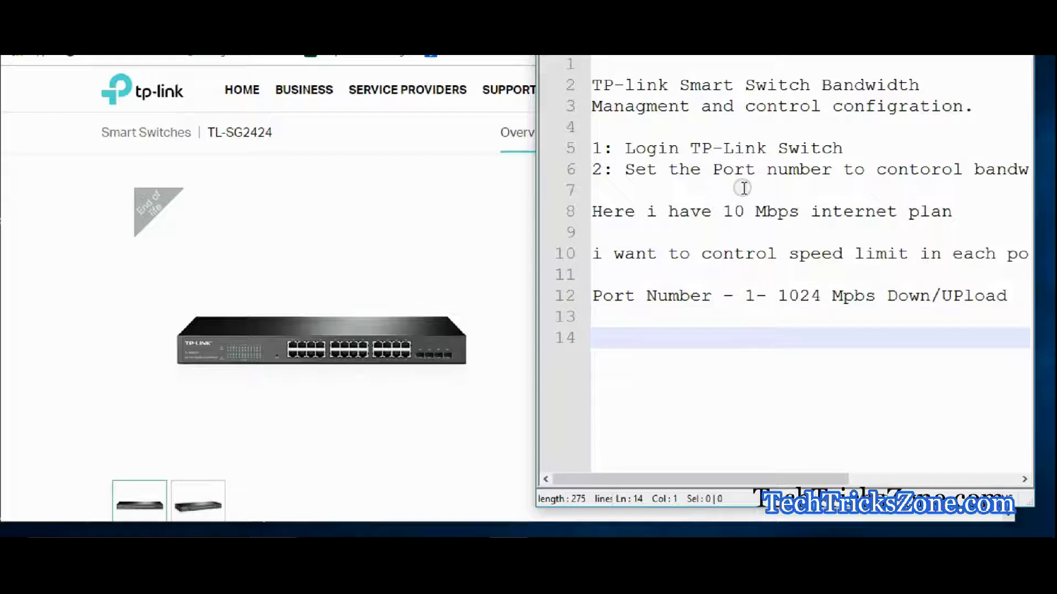
Add the line "Port2: 2Mbps download 1 Mbps upload." to the notes, followed by a blank line.
text(P)
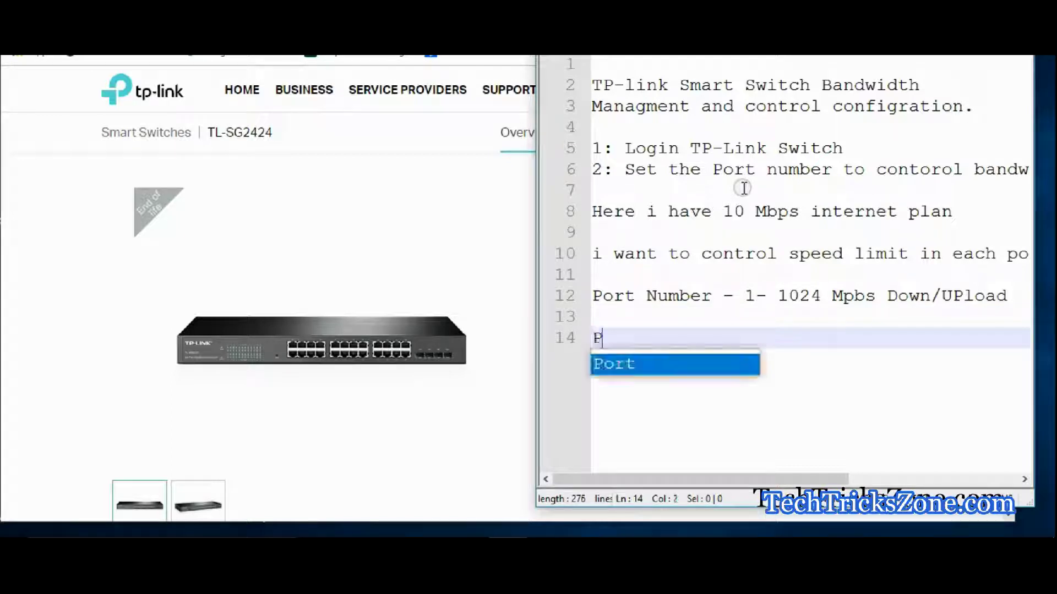
text(ort2)
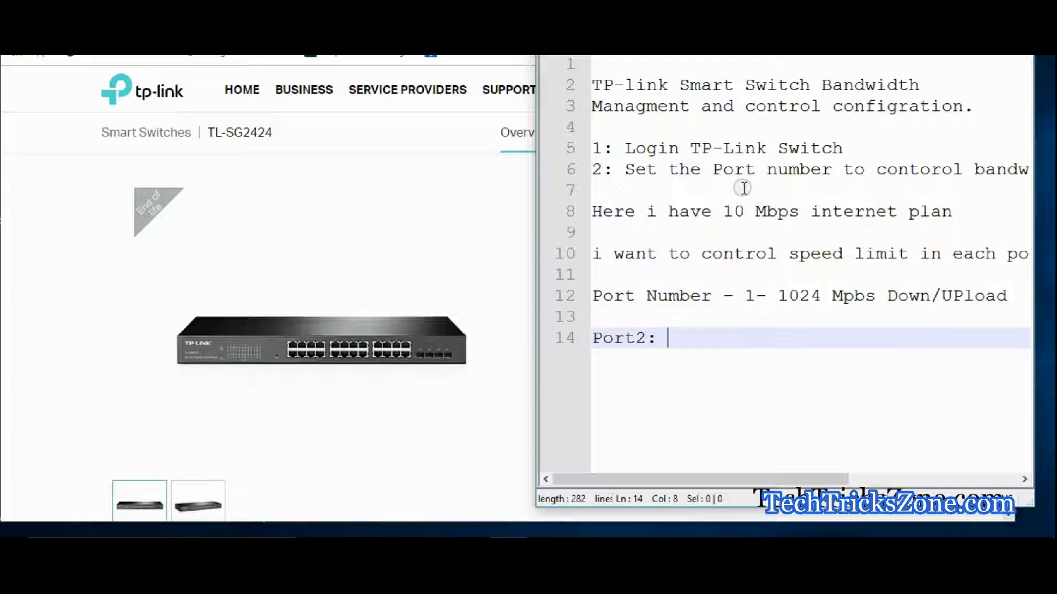
text(: 2Mbps do)
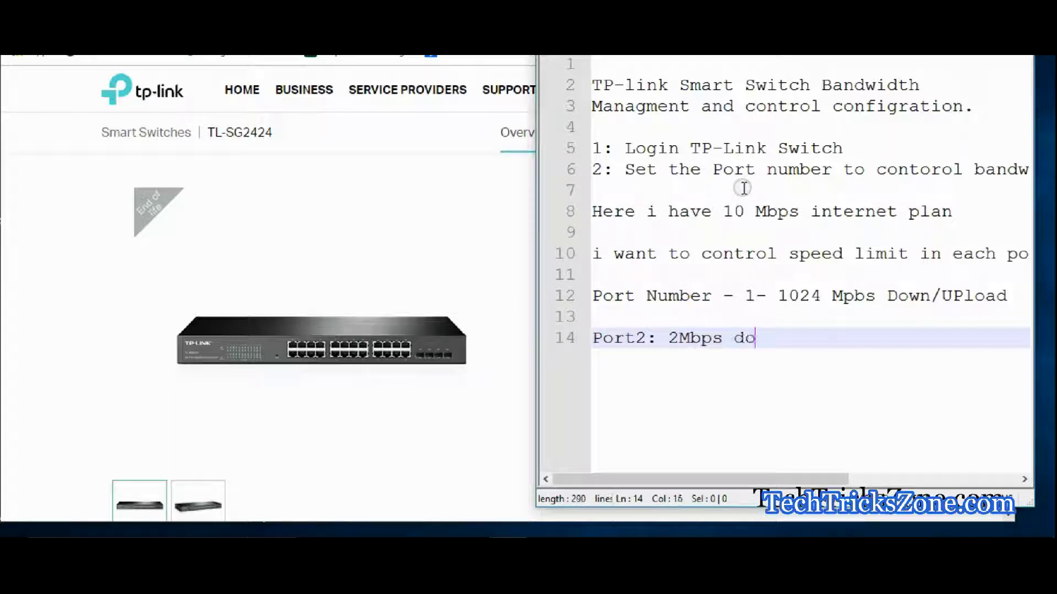
text(wnload 1 Mbps )
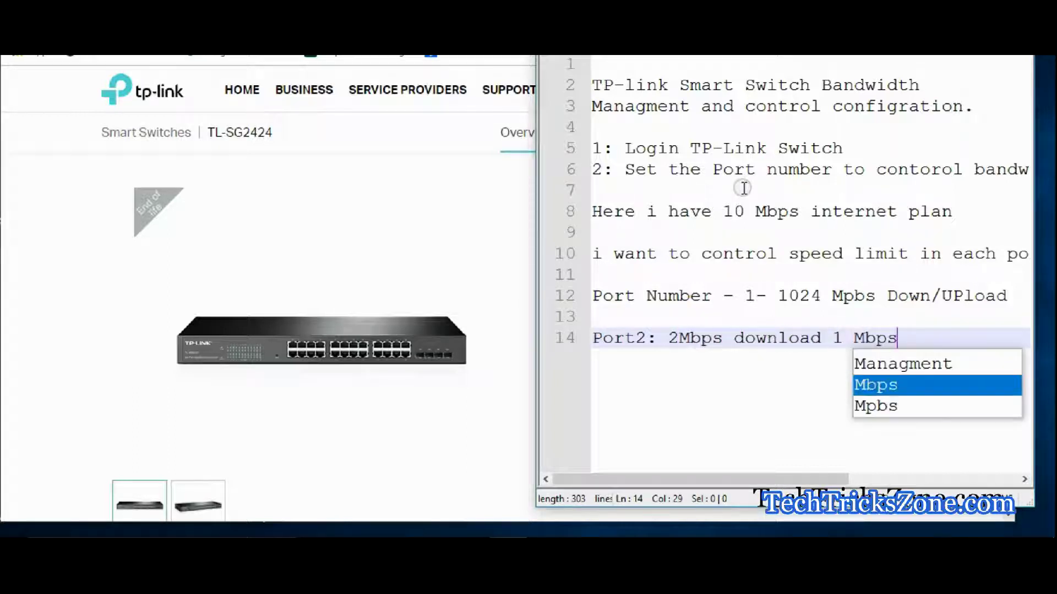
text(upload.)
key(Return)
key(Return)
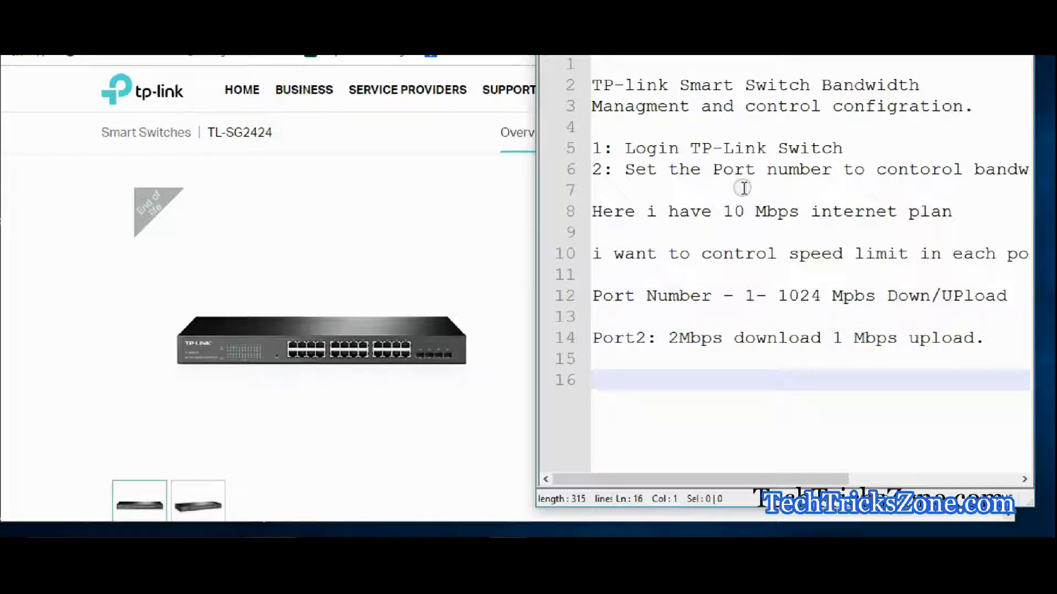
Write the port 3 limit in the notes as "port 3: 5Mbps Down/UPload".
text(port)
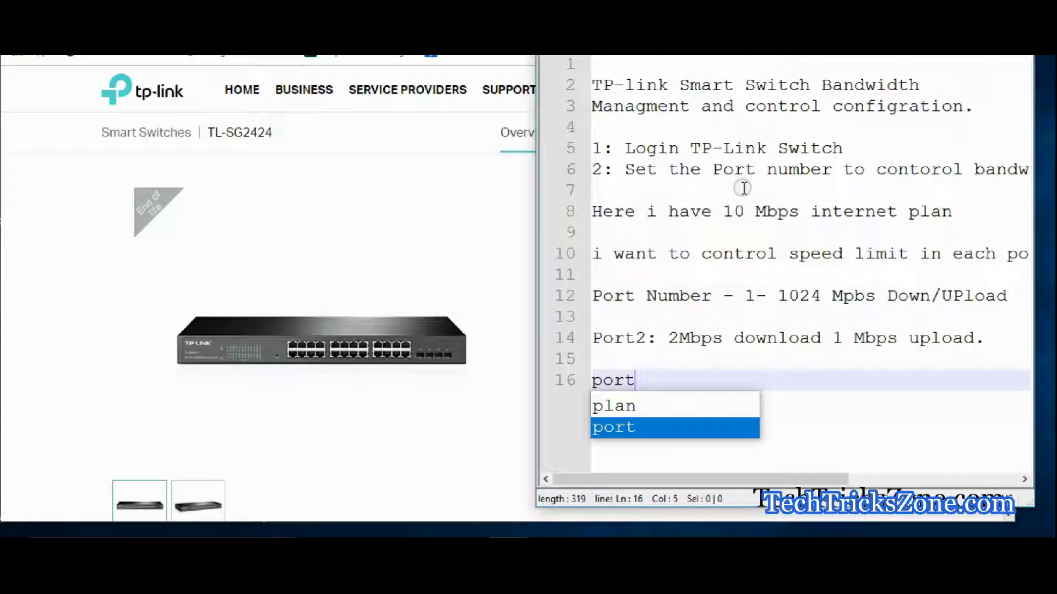
text( 3)
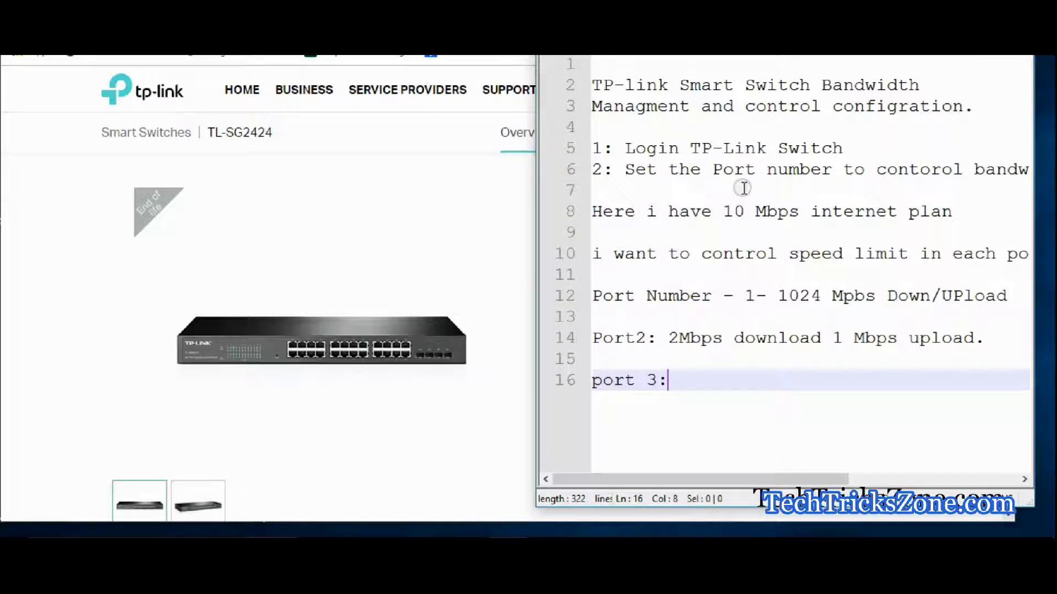
text(: 5Mbps)
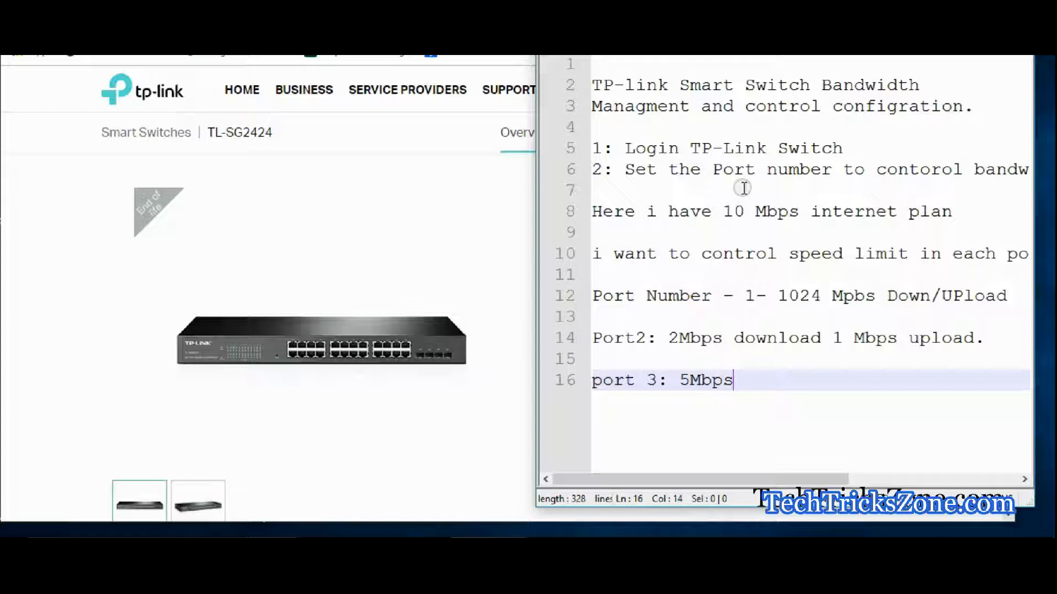
text( D/)
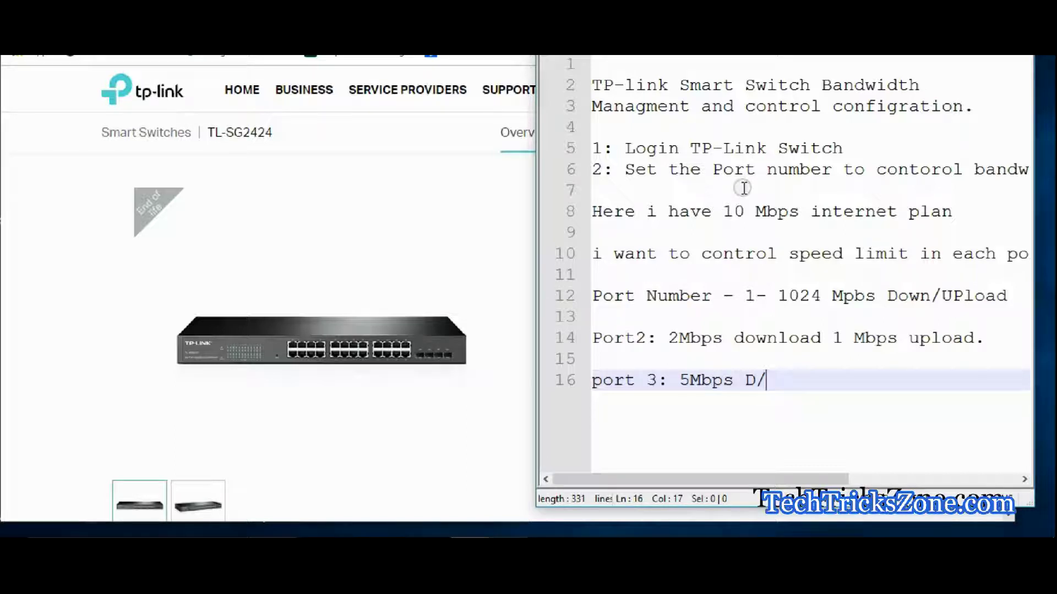
key(BackSpace)
text(o)
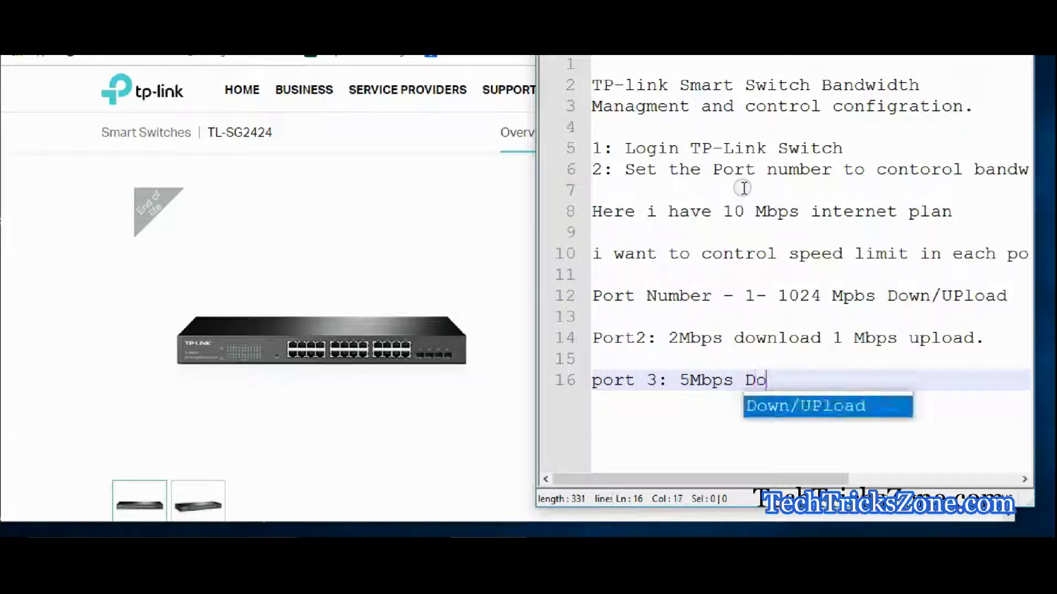
key(Return)
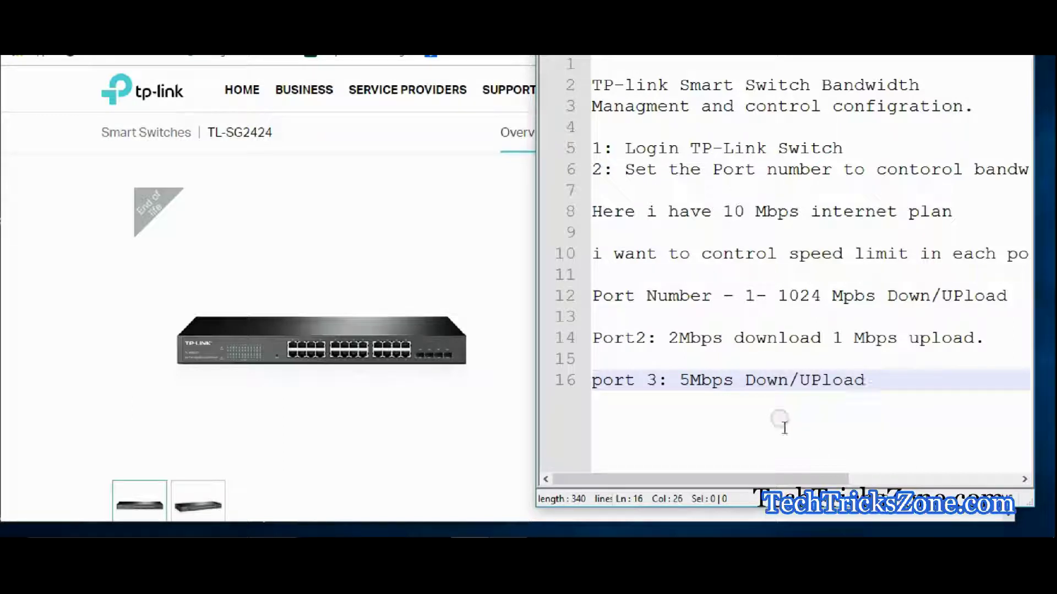
Add the line "NOw go to Switch web interface." a few blank lines below the port 3 entry.
key(Return)
key(Return)
key(Return)
key(Return)
key(Return)
key(Return)
key(Return)
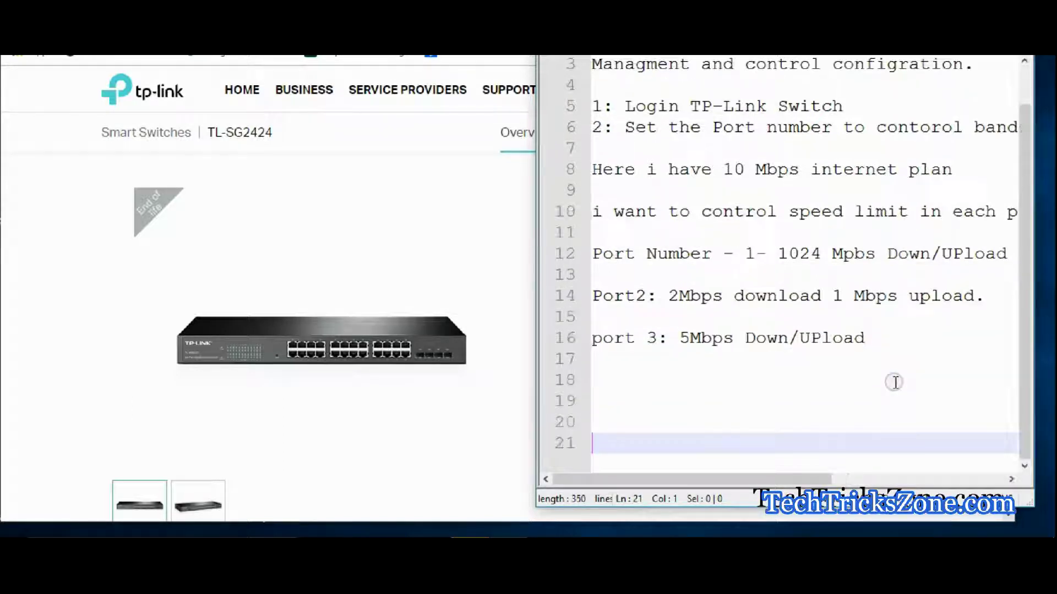
click(682, 358)
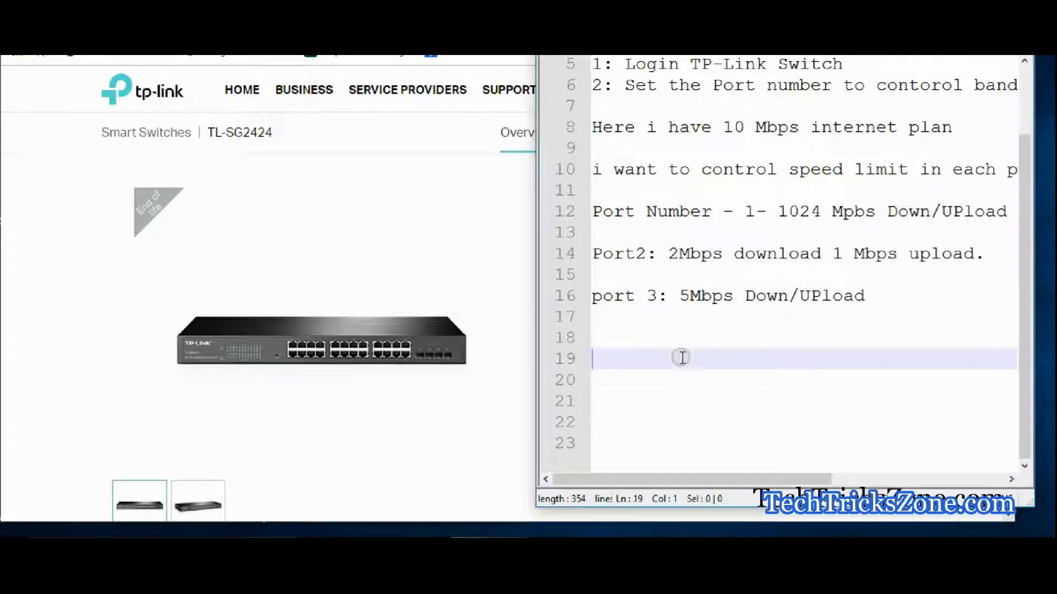
text(NOw go to S)
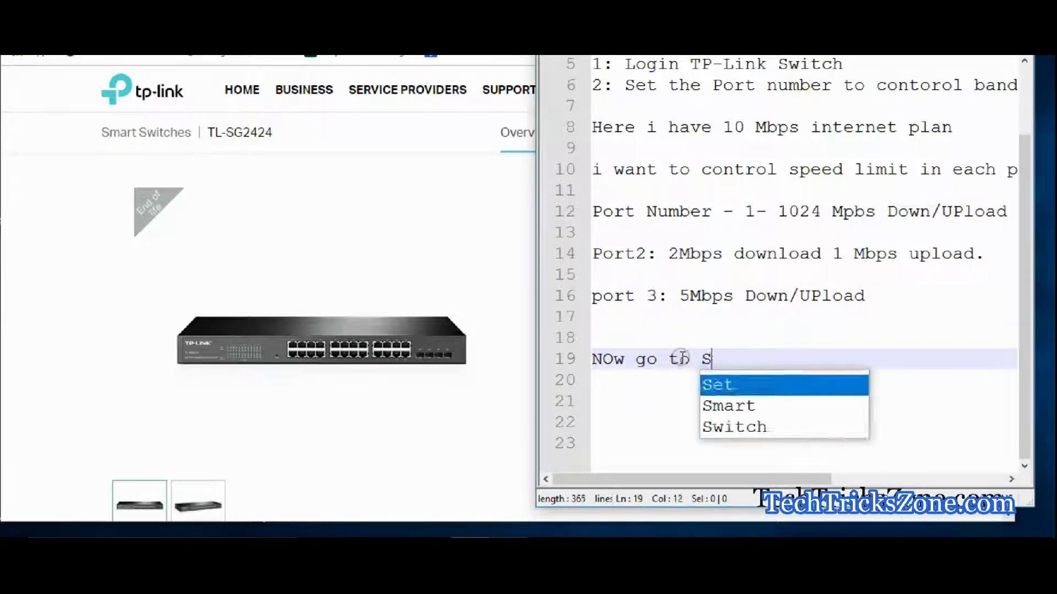
text(witch web interface)
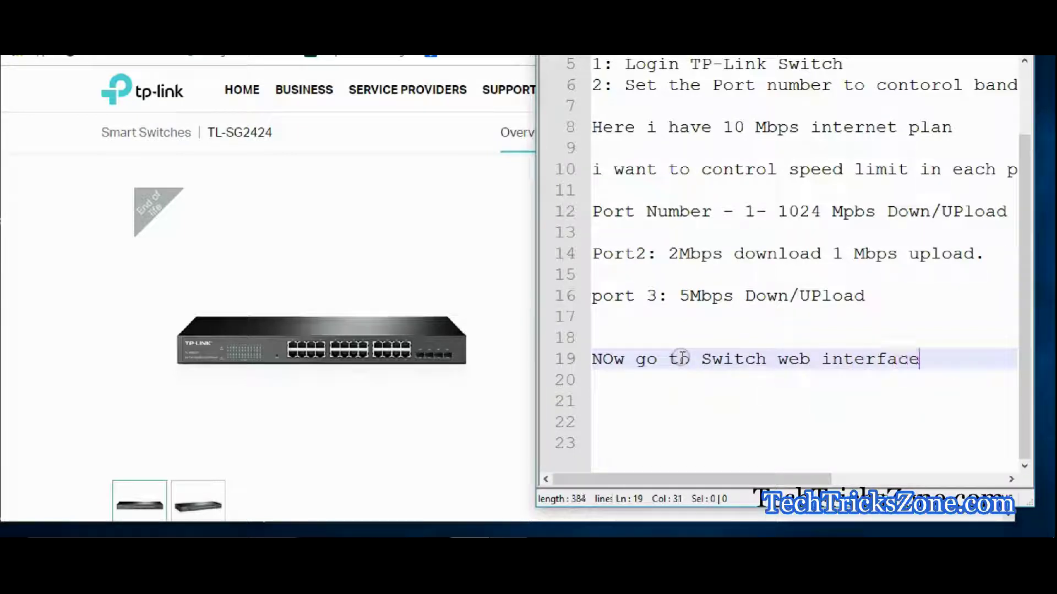
text(.)
key(Return)
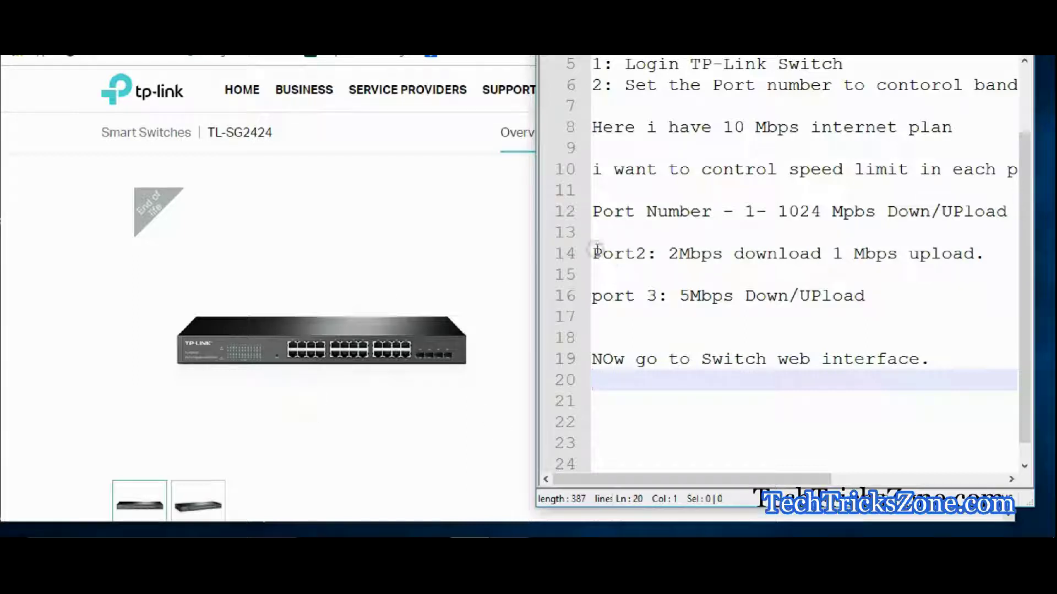
Switch to the browser and show the TL-SG2424 web interface's System Info summary.
click(439, 176)
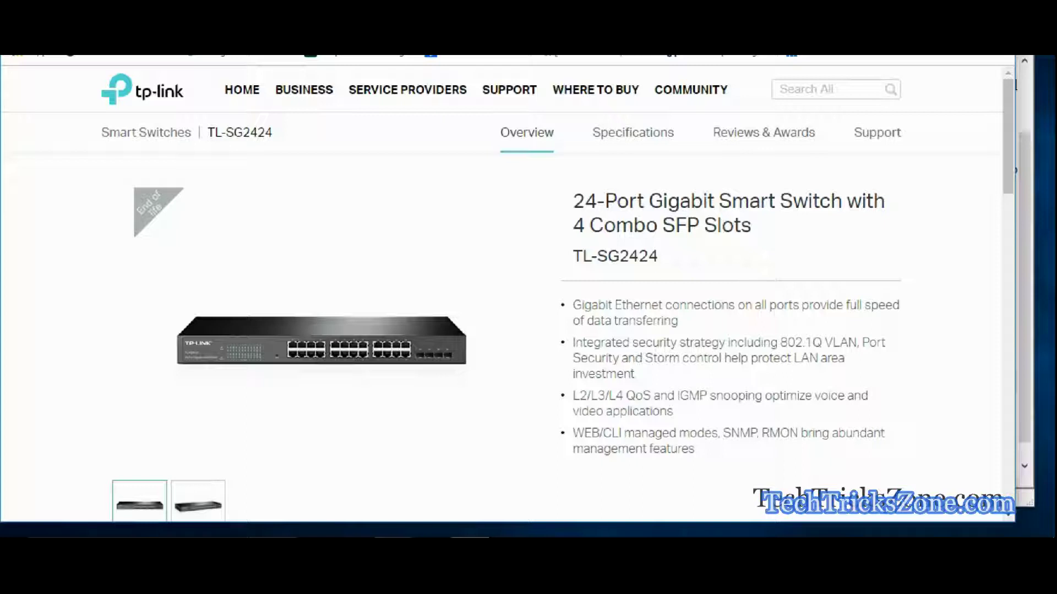
click(342, 54)
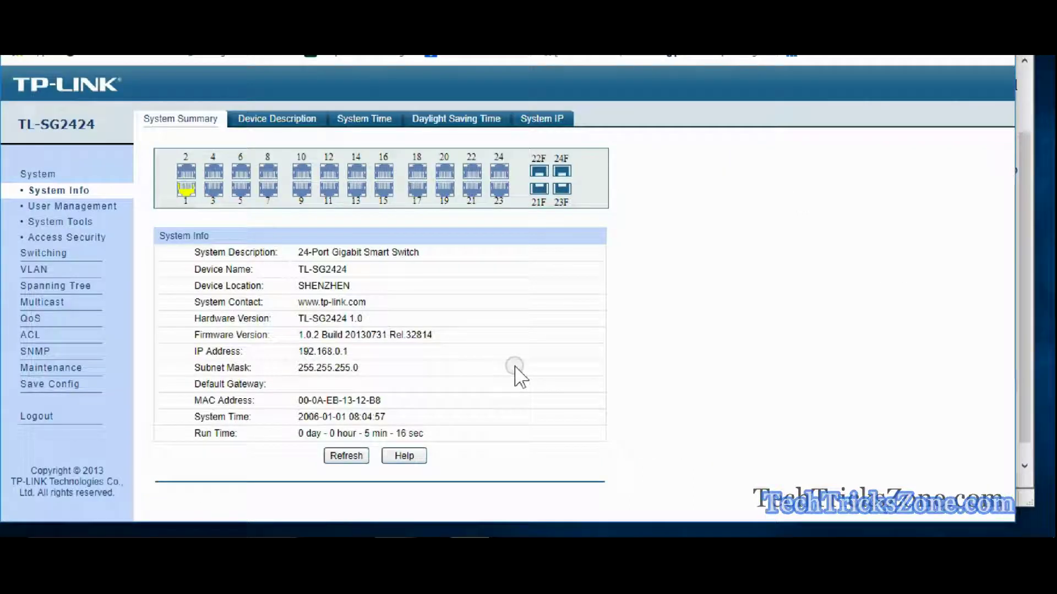
drag(582, 522, 582, 537)
click(50, 181)
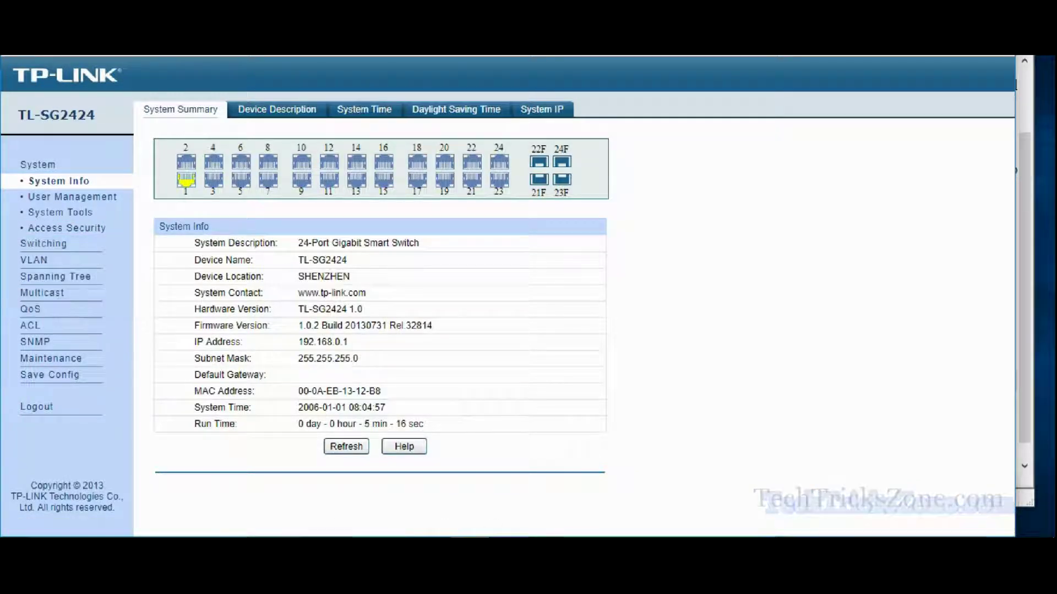
Return to the text editor and add the line "Go To QoS- Bandwidth control" below the web interface note.
key(alt+Tab)
click(676, 366)
text(Go To)
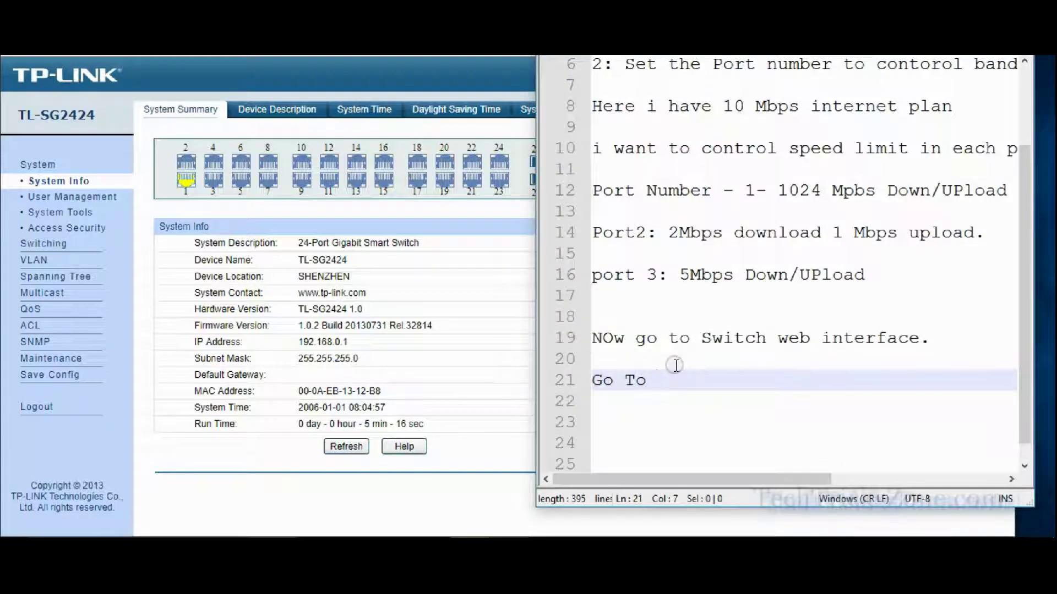
text( QoS- Band)
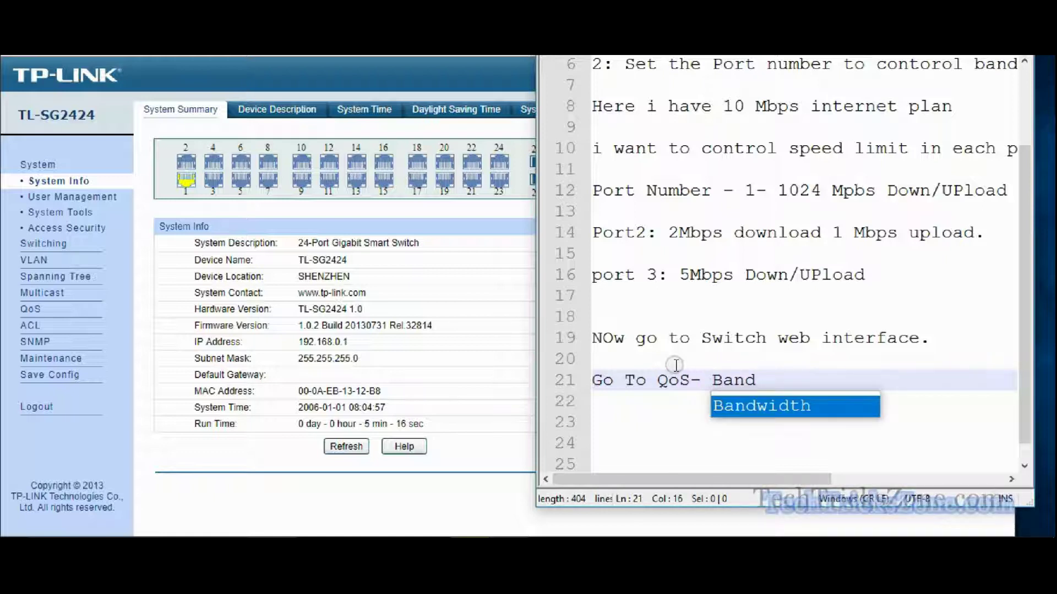
key(BackSpace)
text(width )
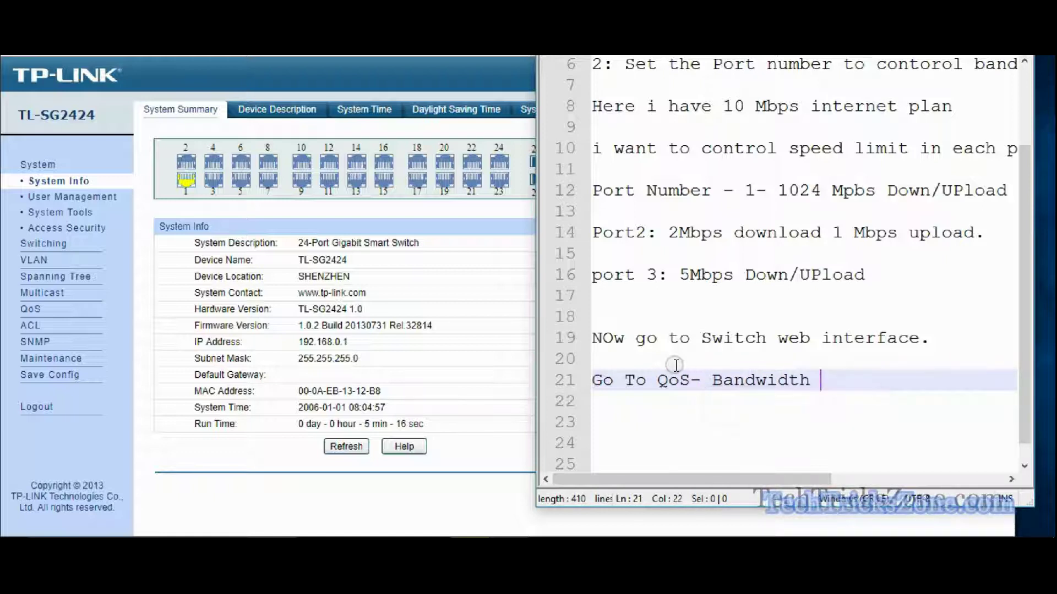
text(control)
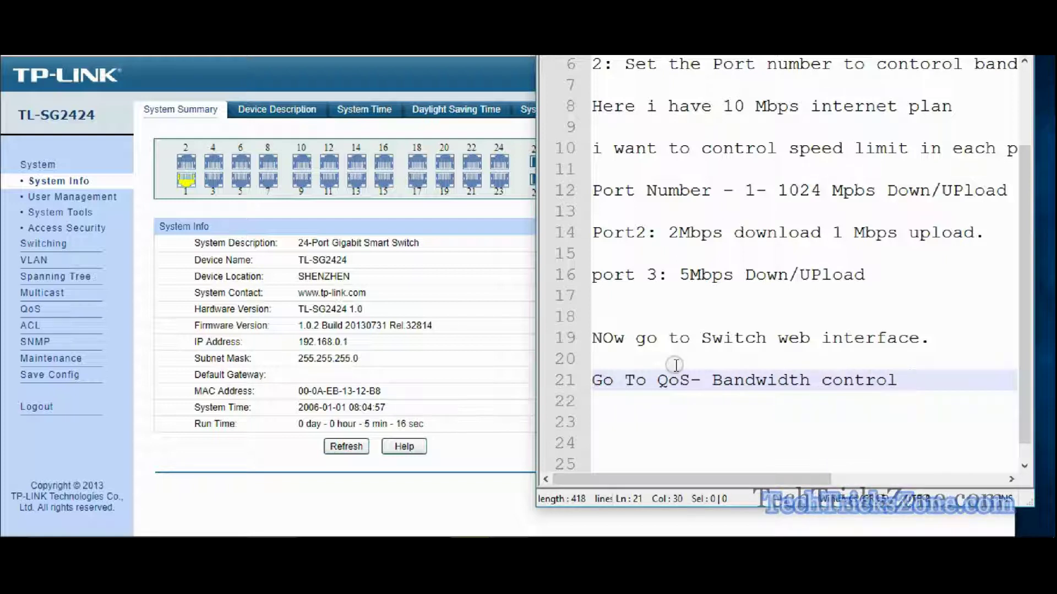
Open the QoS Bandwidth Control rate limit settings in the switch's web interface and select port 1.
click(31, 310)
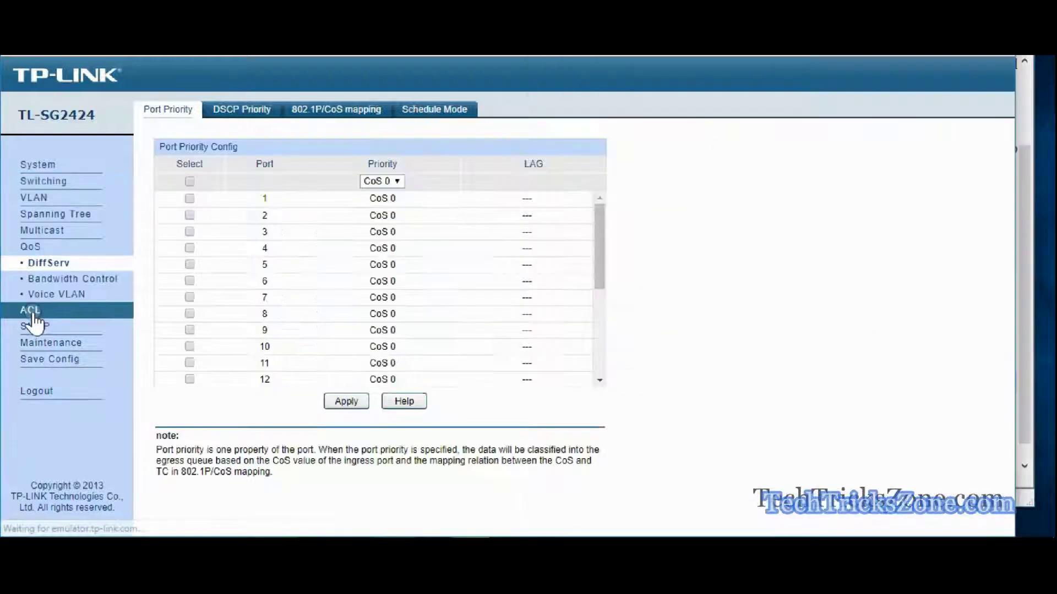
click(72, 278)
click(181, 216)
Check the planned speed limit for port 1 in the text editor notes by highlighting its line.
click(340, 200)
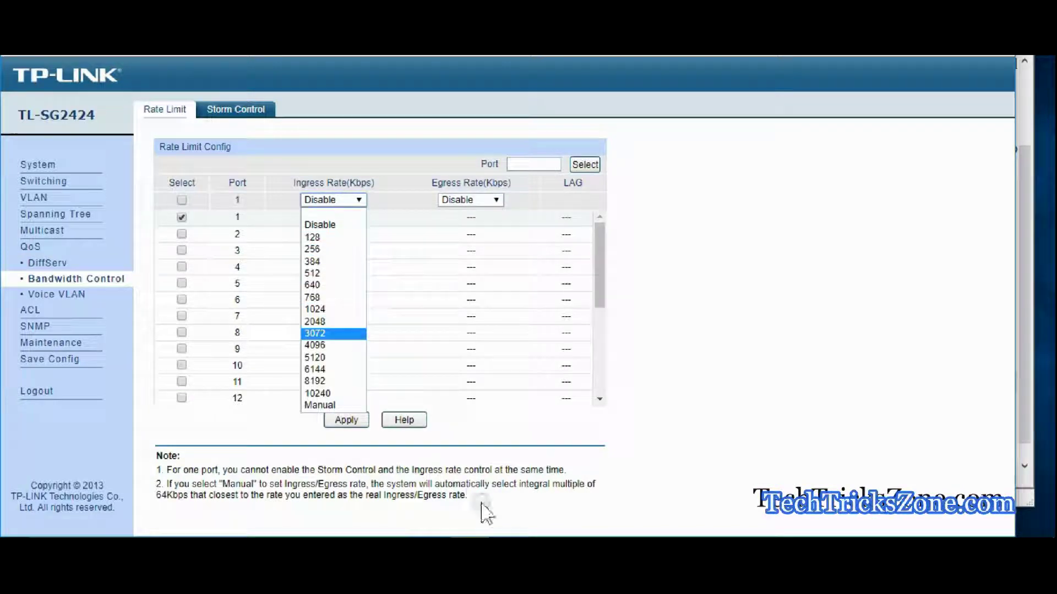
key(alt+Tab)
scroll(660, 248, up, 1)
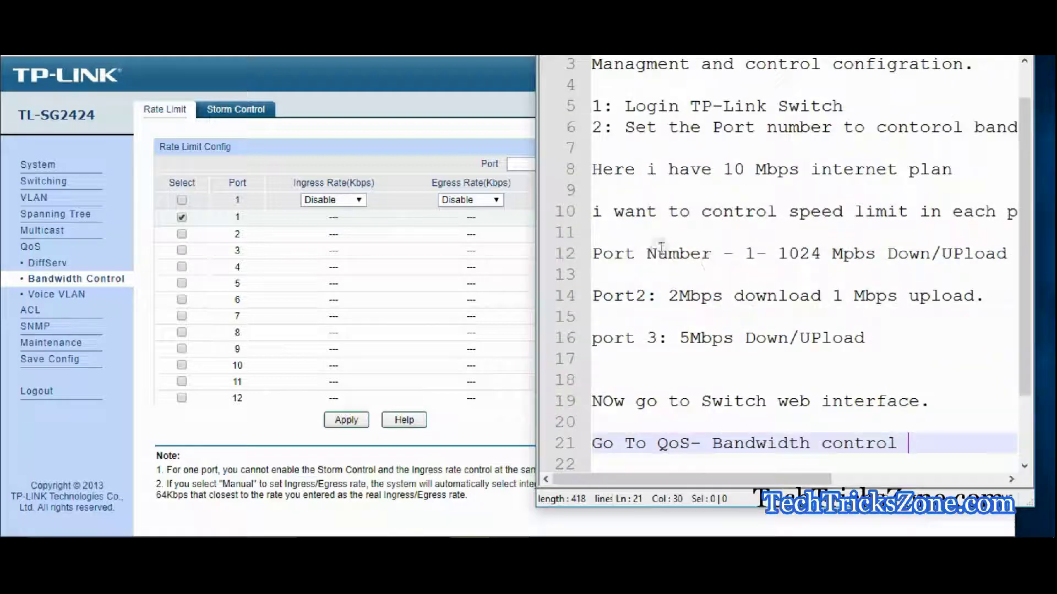
drag(594, 254, 999, 252)
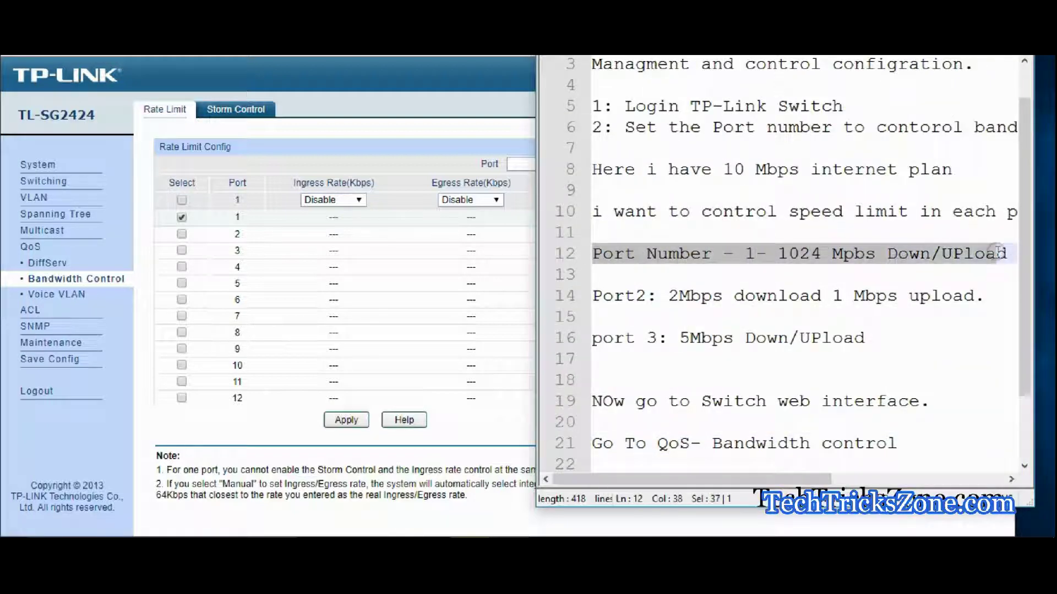
click(345, 201)
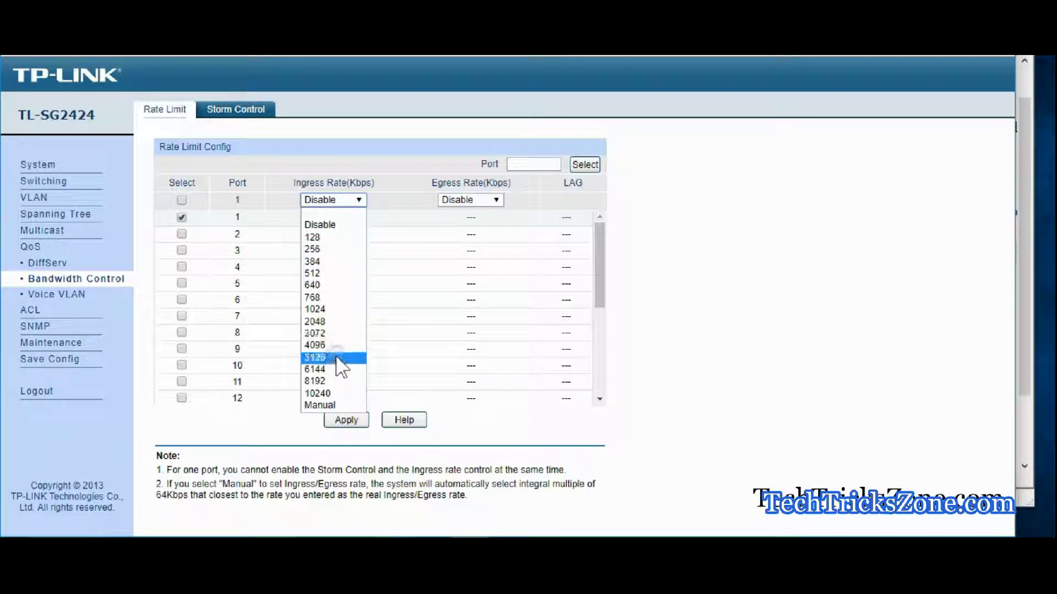
click(333, 308)
click(461, 205)
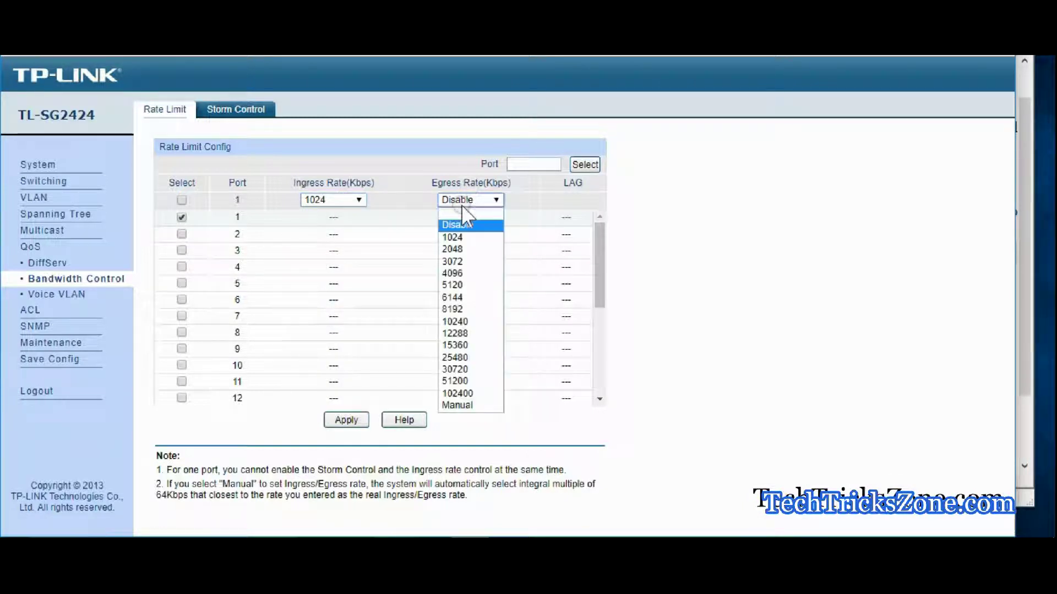
click(466, 237)
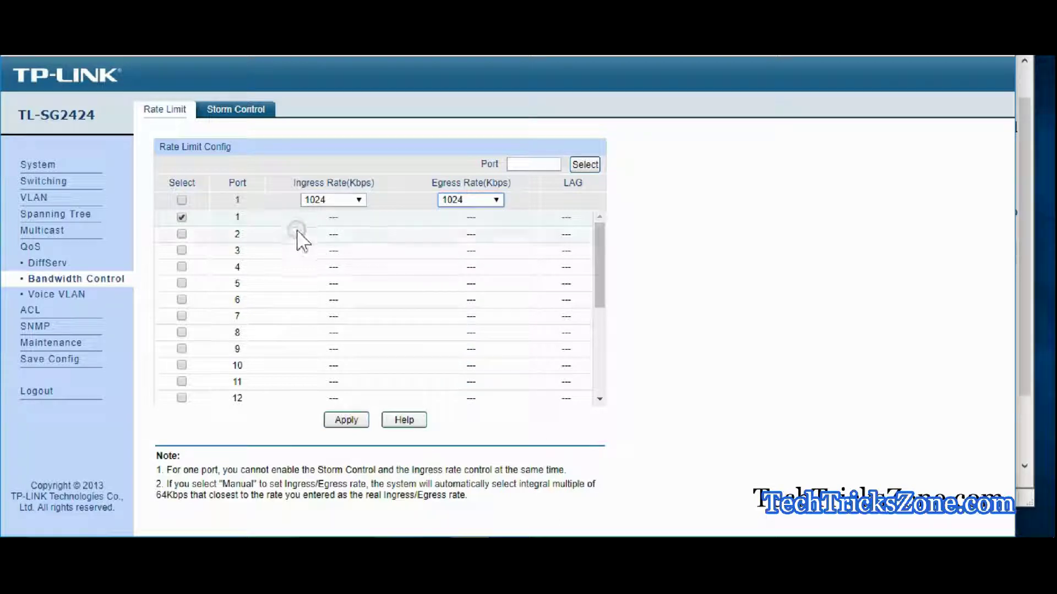
click(182, 234)
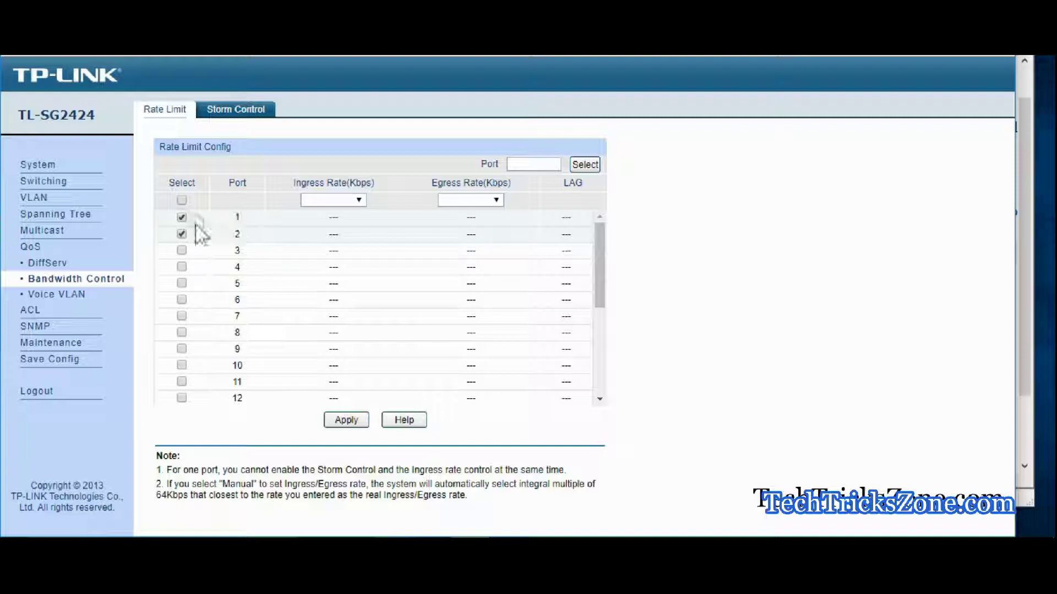
click(182, 234)
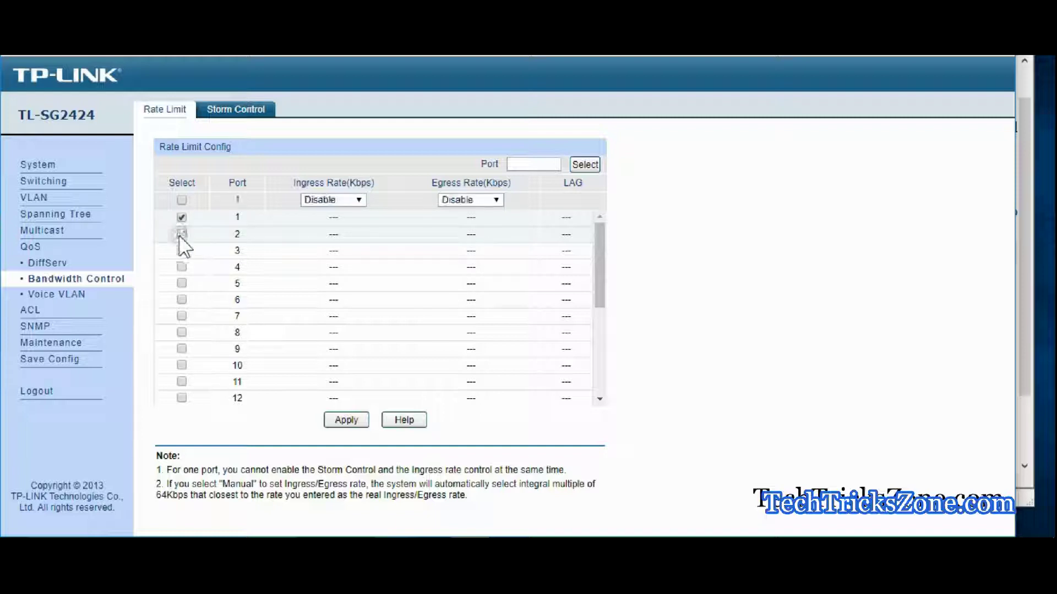
Set both the ingress rate and the egress rate of port 1 to 1024 Kbps.
click(317, 202)
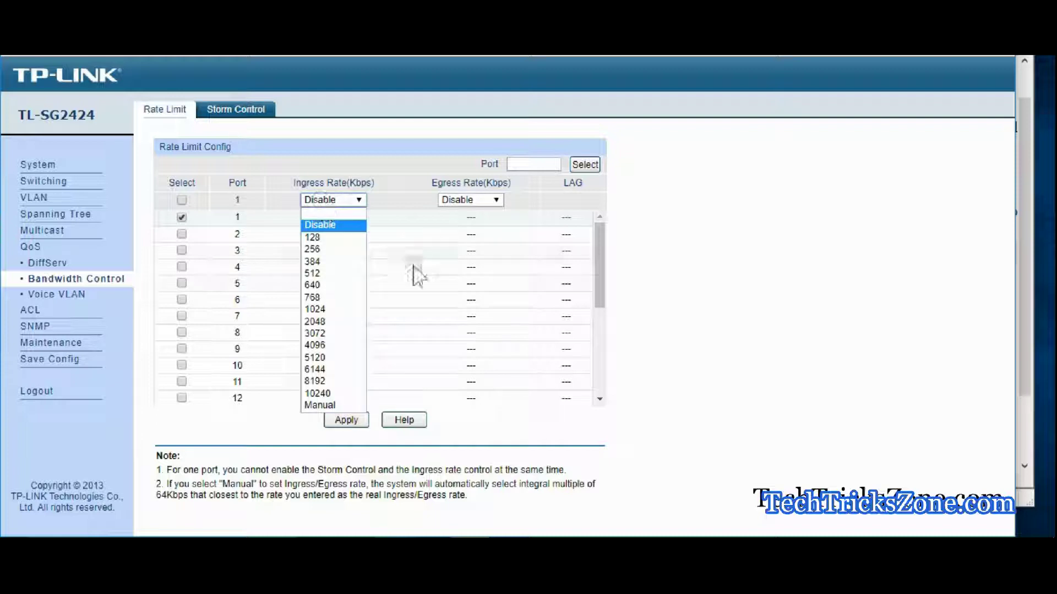
click(331, 309)
click(471, 203)
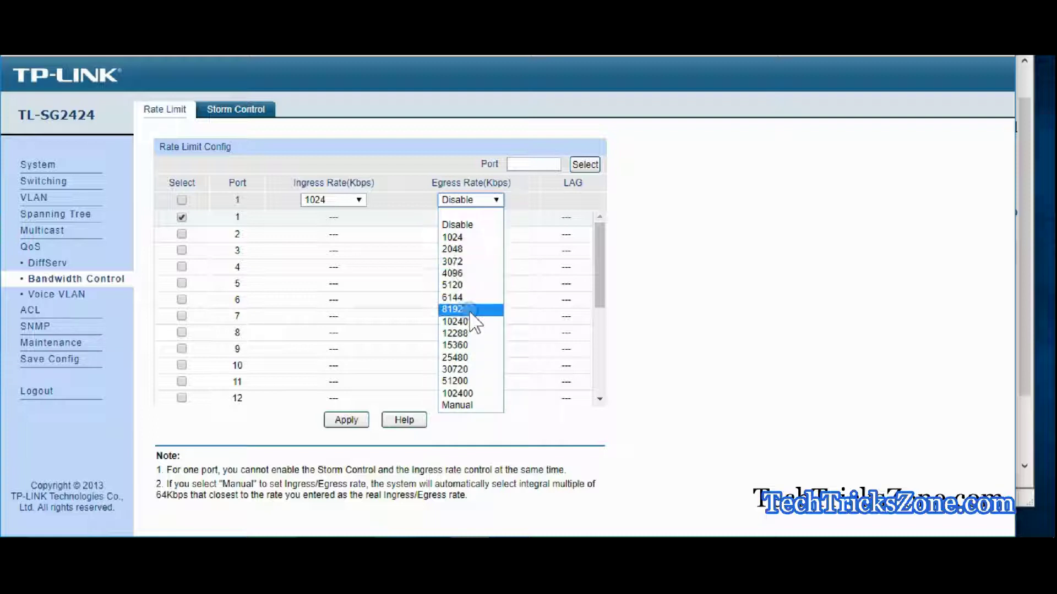
click(460, 237)
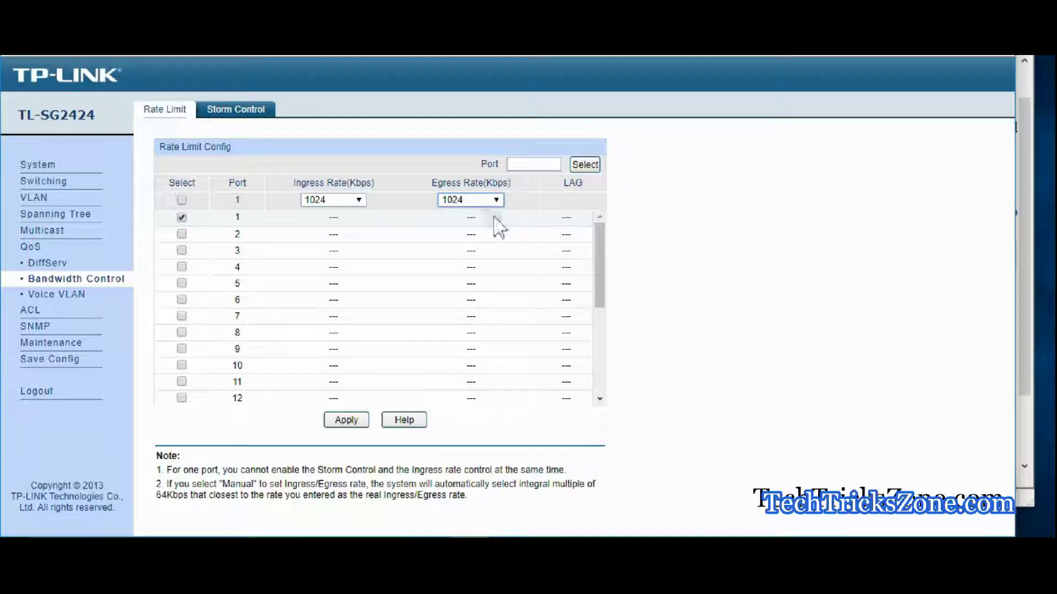
Apply and confirm the rate limits for port 1, and reopen the QoS Bandwidth Control settings.
click(346, 420)
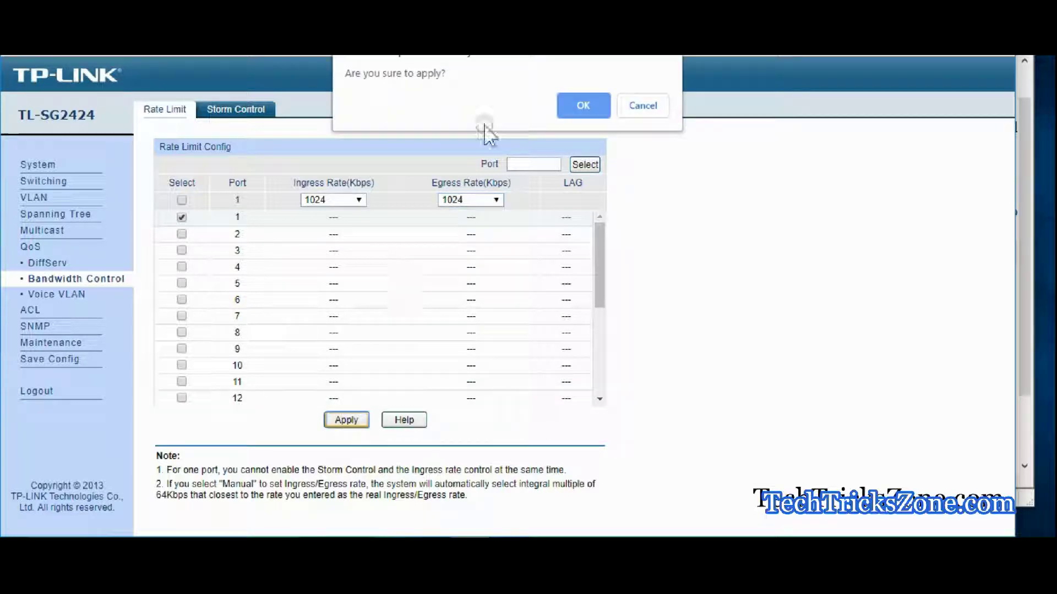
click(581, 108)
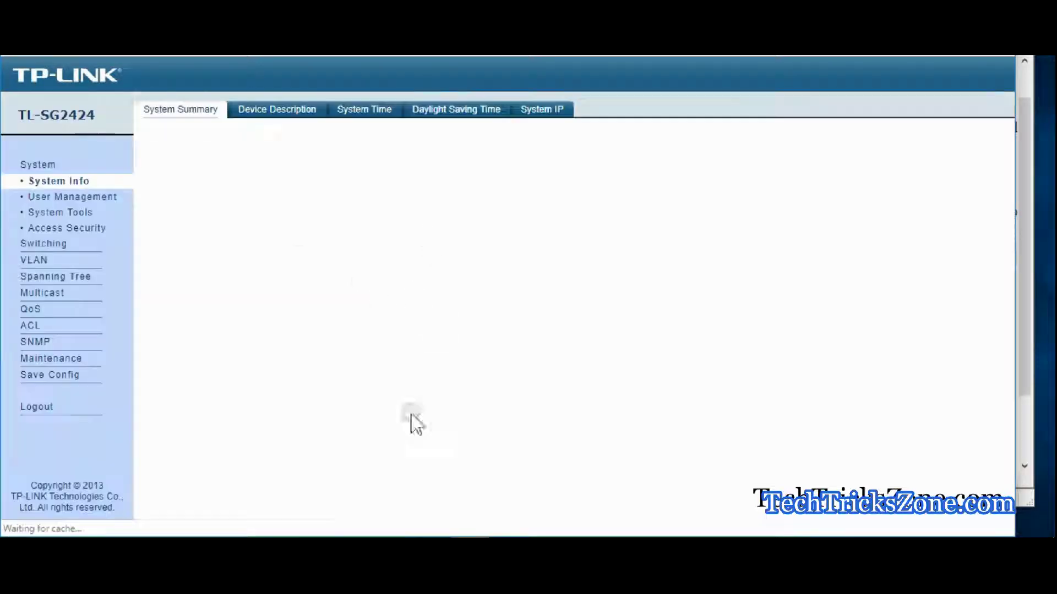
click(82, 309)
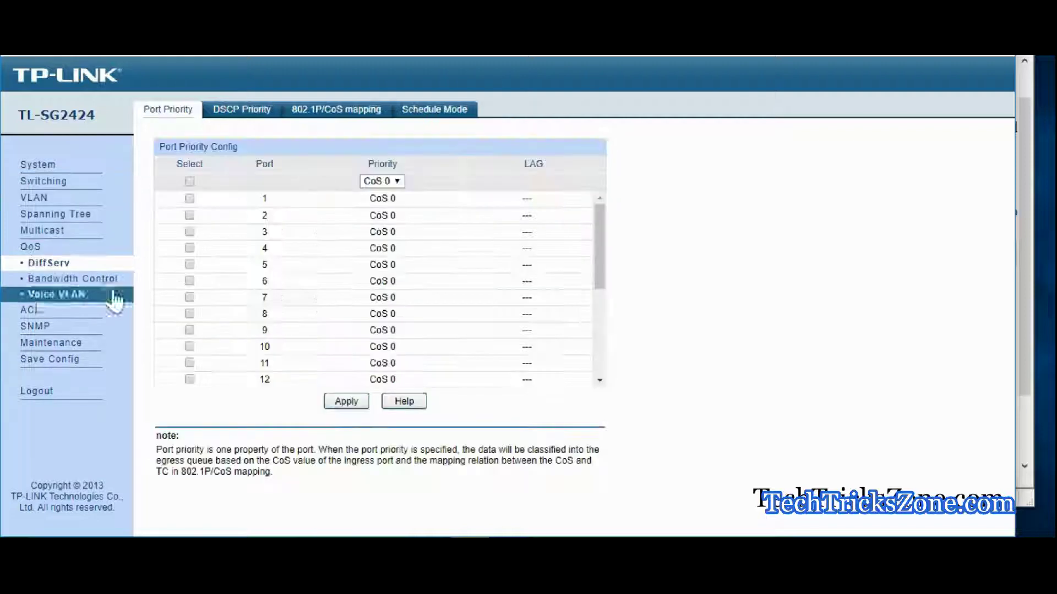
click(116, 279)
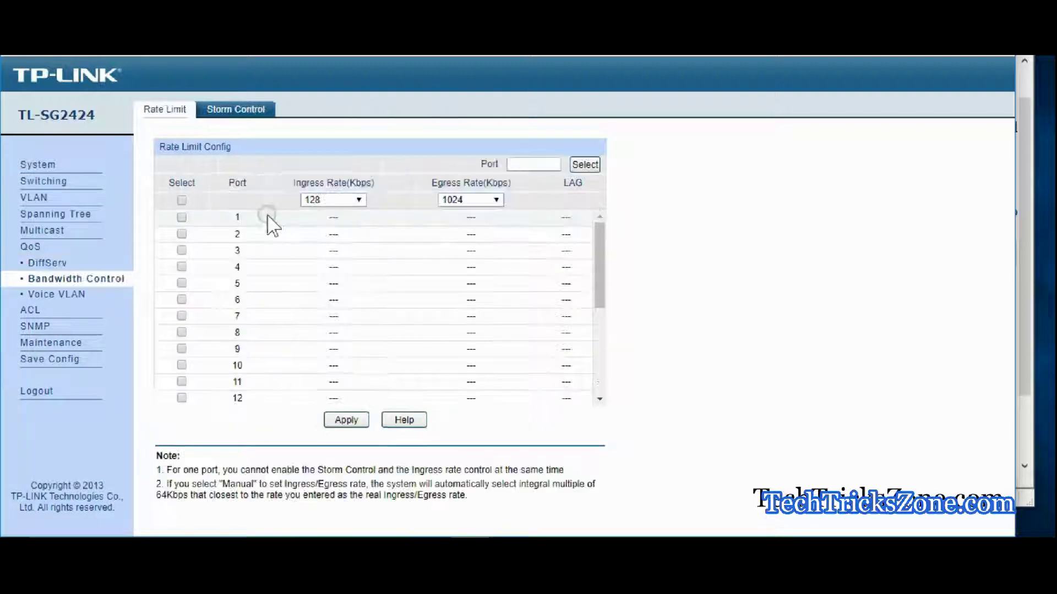
Select port 2 and choose 2048 Kbps for both its ingress rate and its egress rate.
click(182, 234)
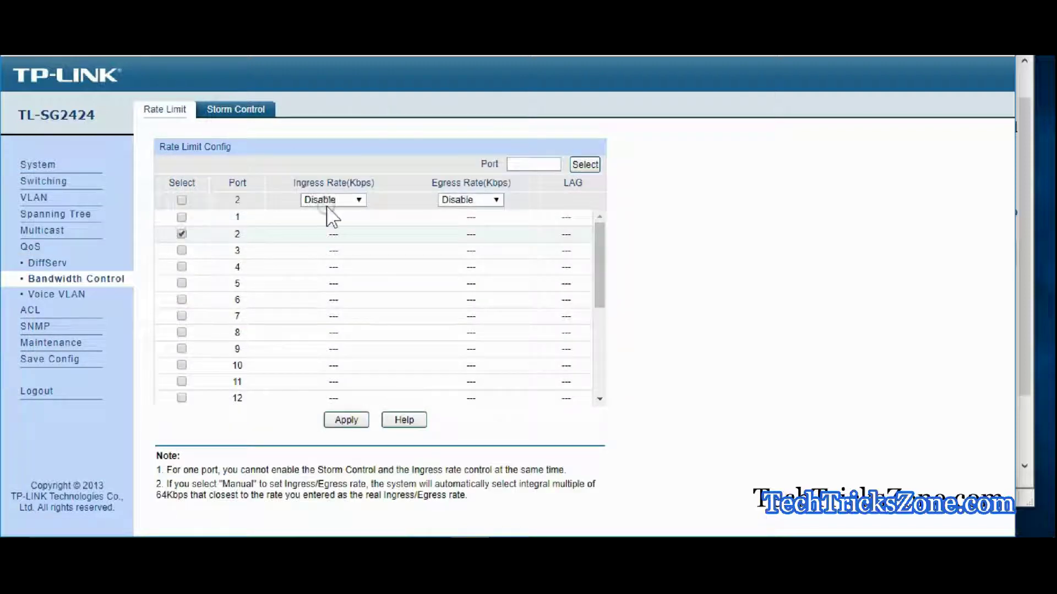
click(333, 203)
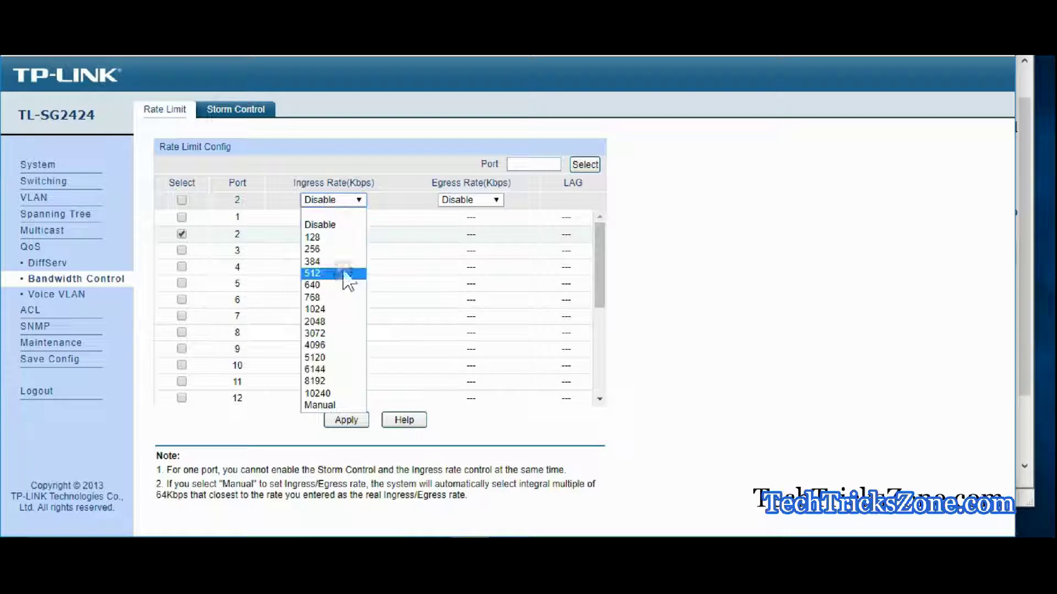
click(329, 322)
click(487, 201)
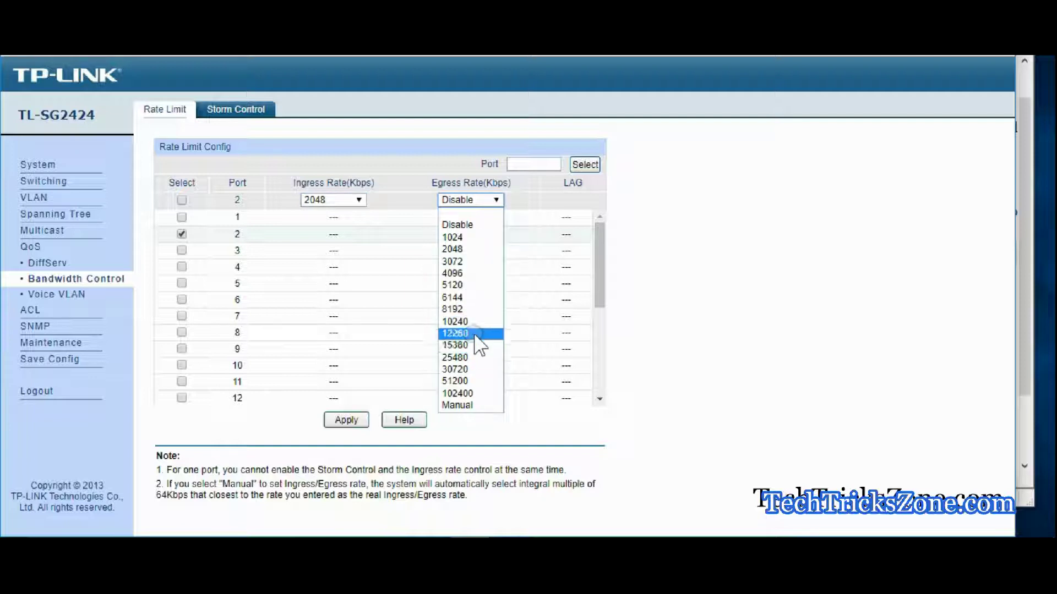
click(454, 249)
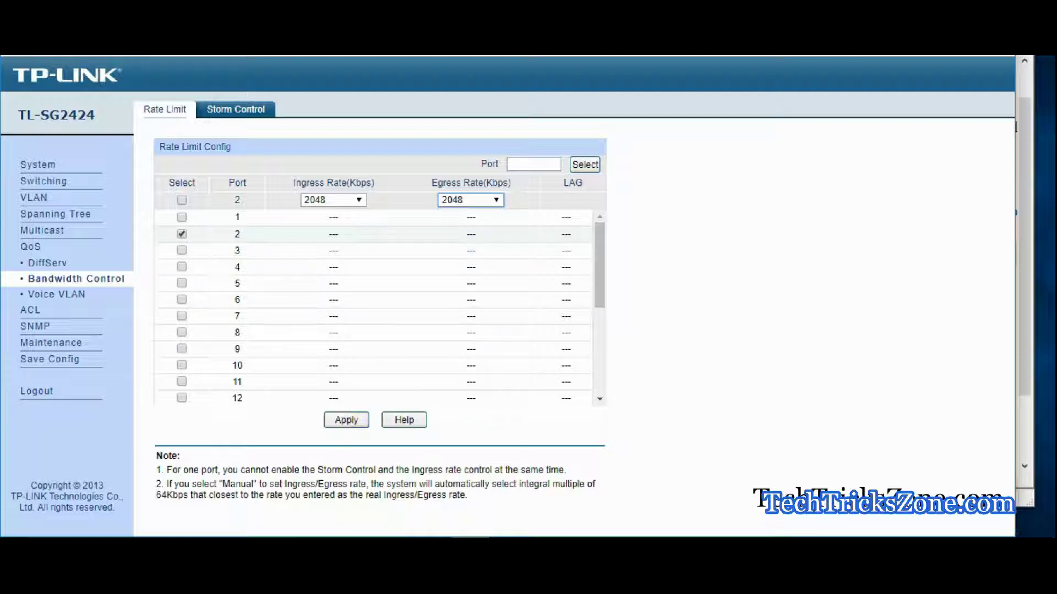
Switch to the text editor and add the line "Select the Port" below the bandwidth control note.
key(alt+Tab)
click(655, 406)
text(Select the Port)
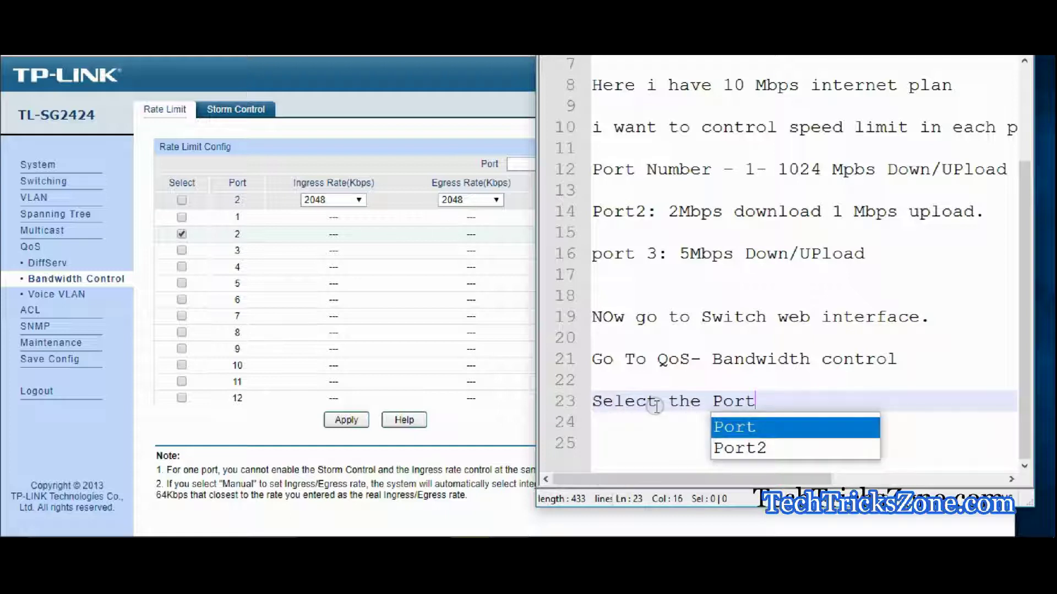
key(Return)
key(Return)
key(Return)
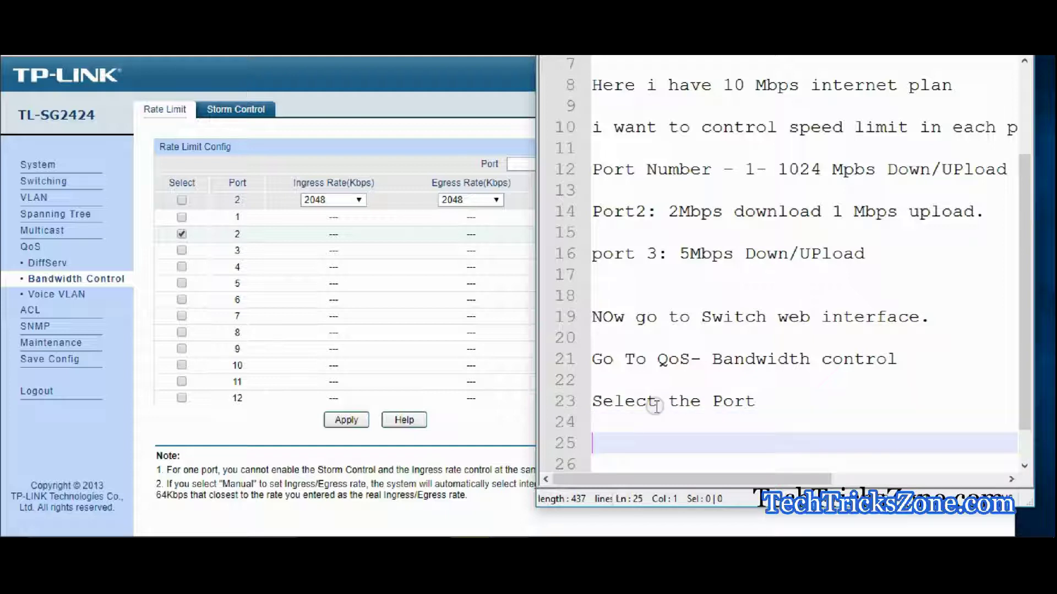
Add the line "Choose ingress (Download) and Engress (upload" below the port selection note.
text(Coo)
text(hoose in)
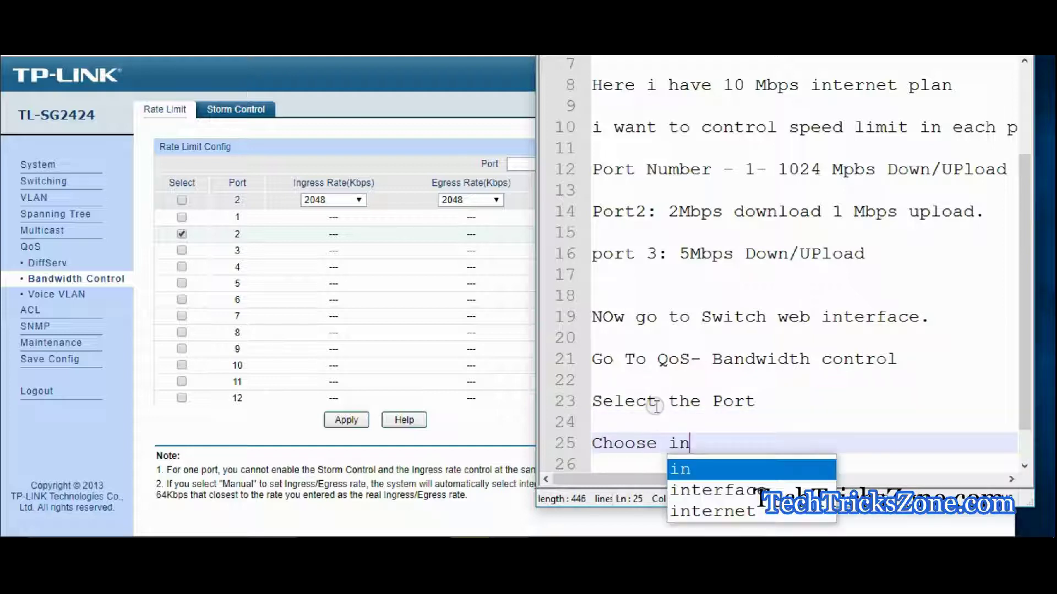
text(gress ()
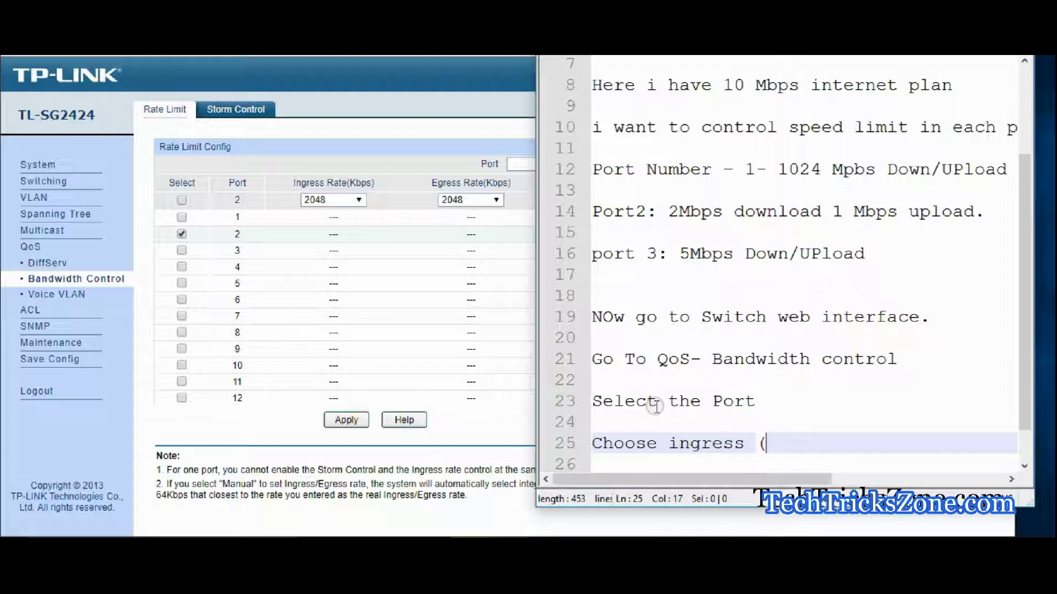
text(Download)
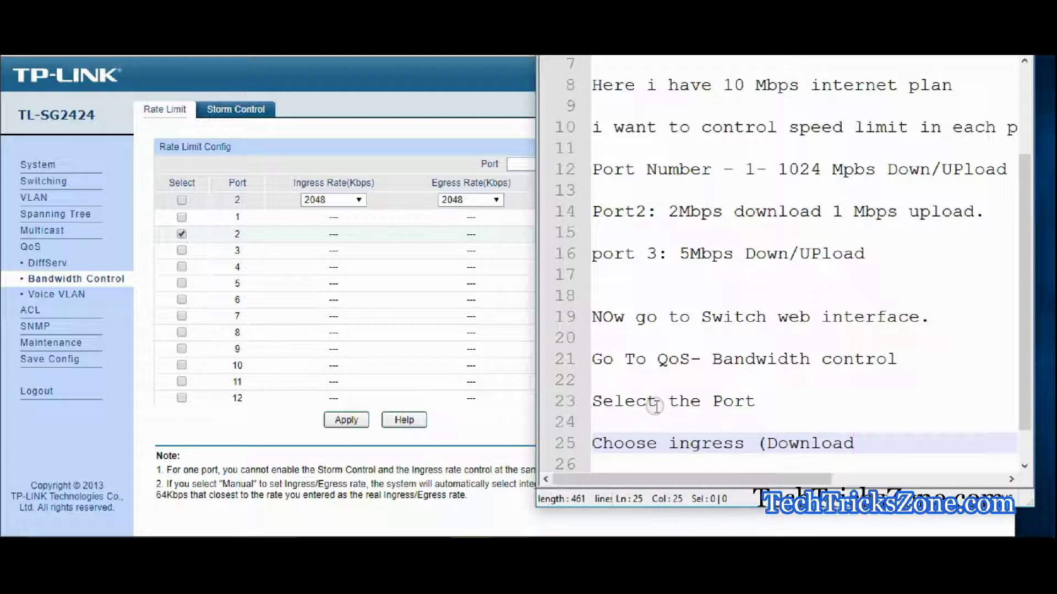
text() and Engress ()
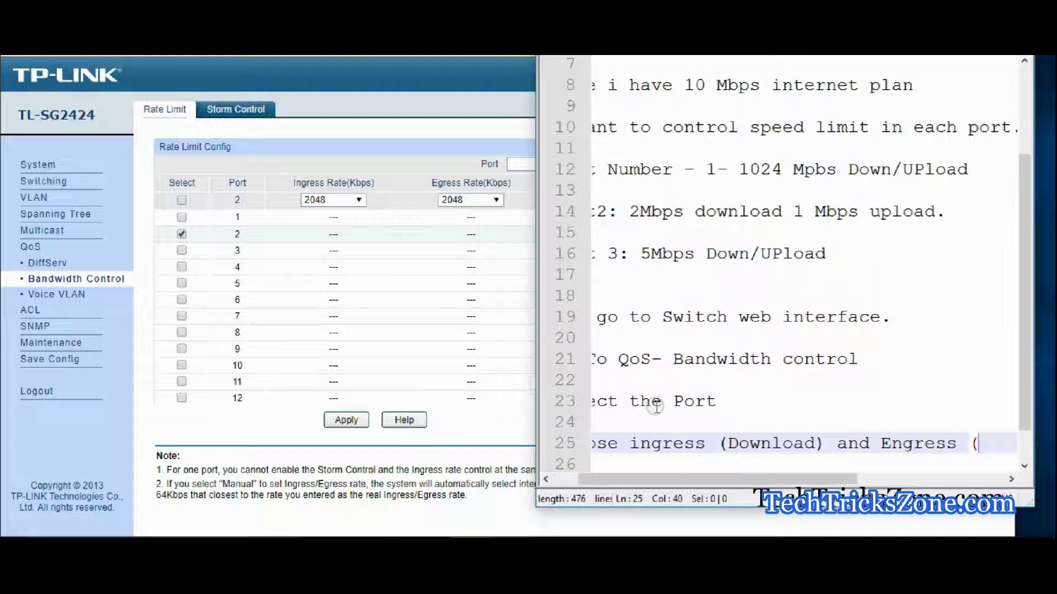
text(upload)
key(Return)
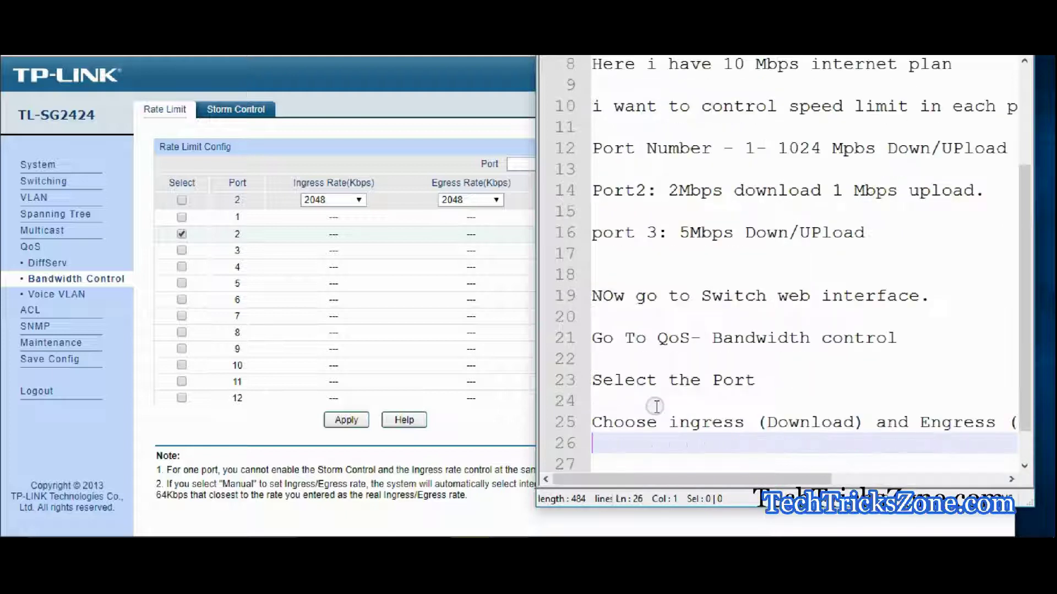
Continue the ingress and egress note with "speed and click apply" on the following line, leaving blank lines below it.
text(speed and )
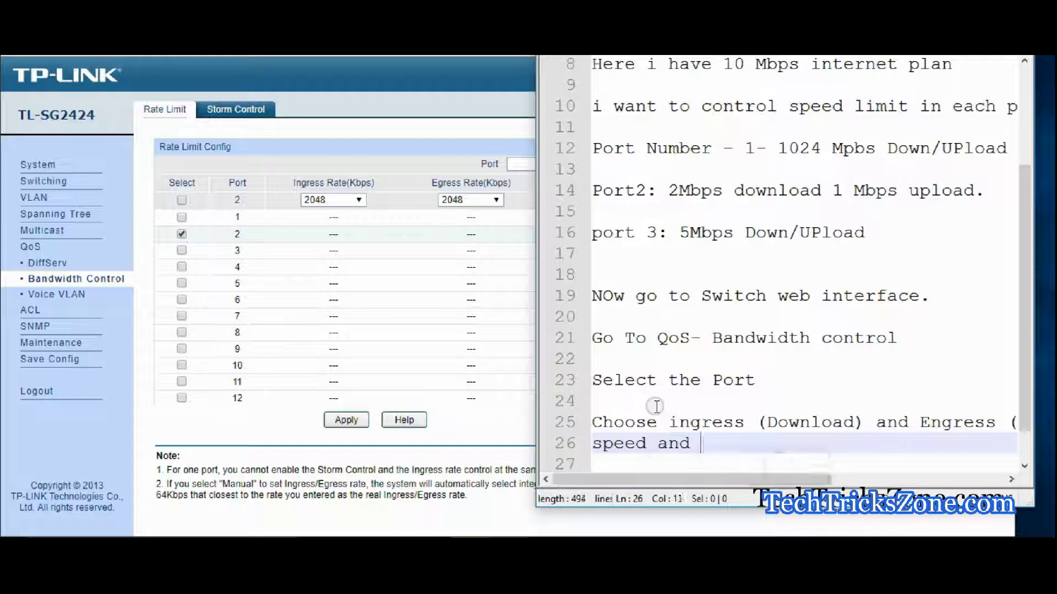
text(click apply)
key(Return)
key(Return)
key(Return)
key(Return)
key(Return)
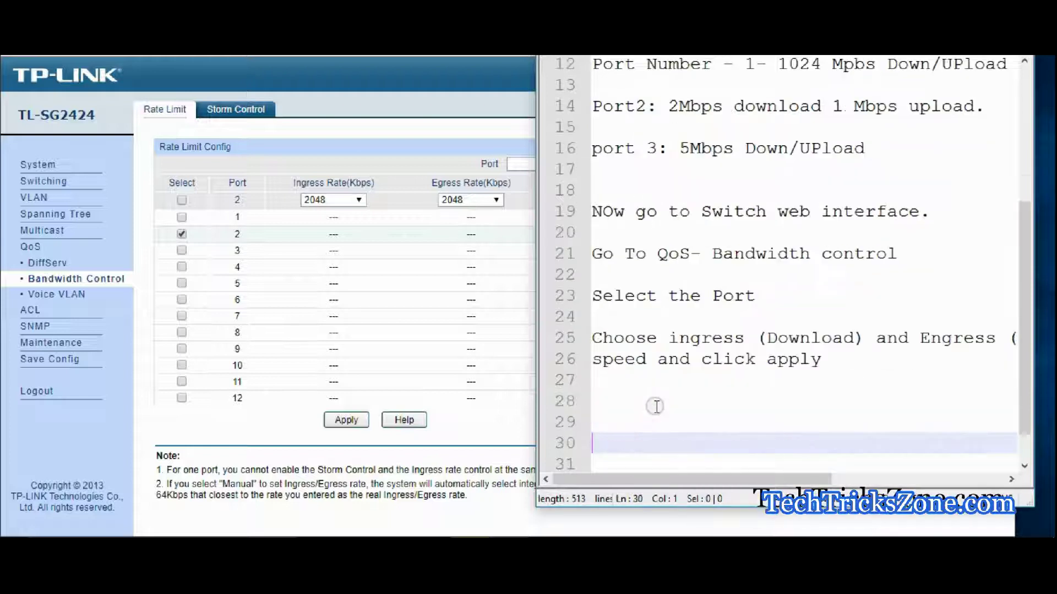
Add the note "Do one by one for all the port ." on line 29, followed by a blank line.
click(646, 403)
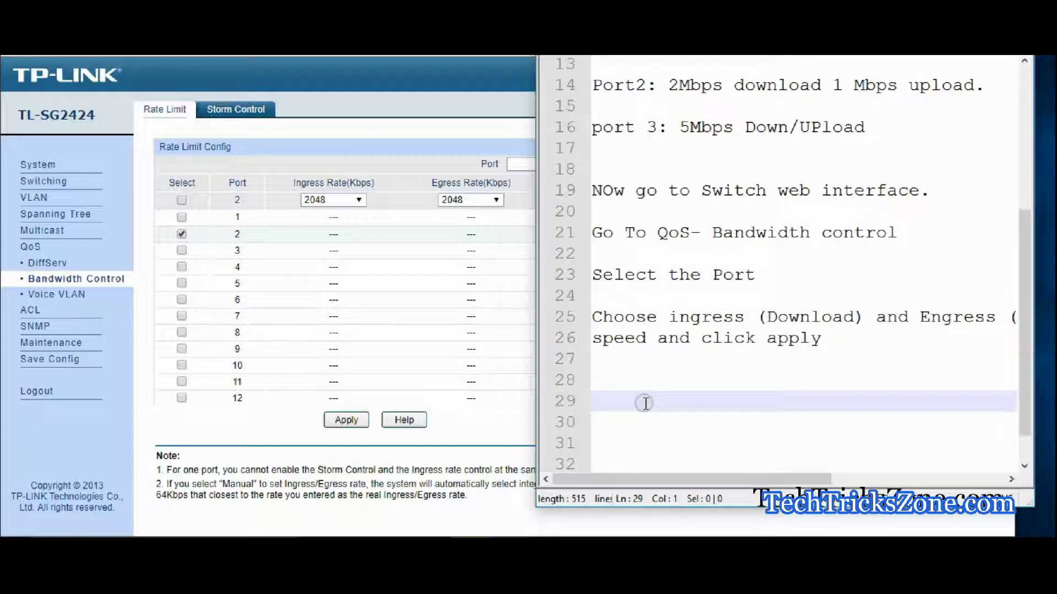
text(Do )
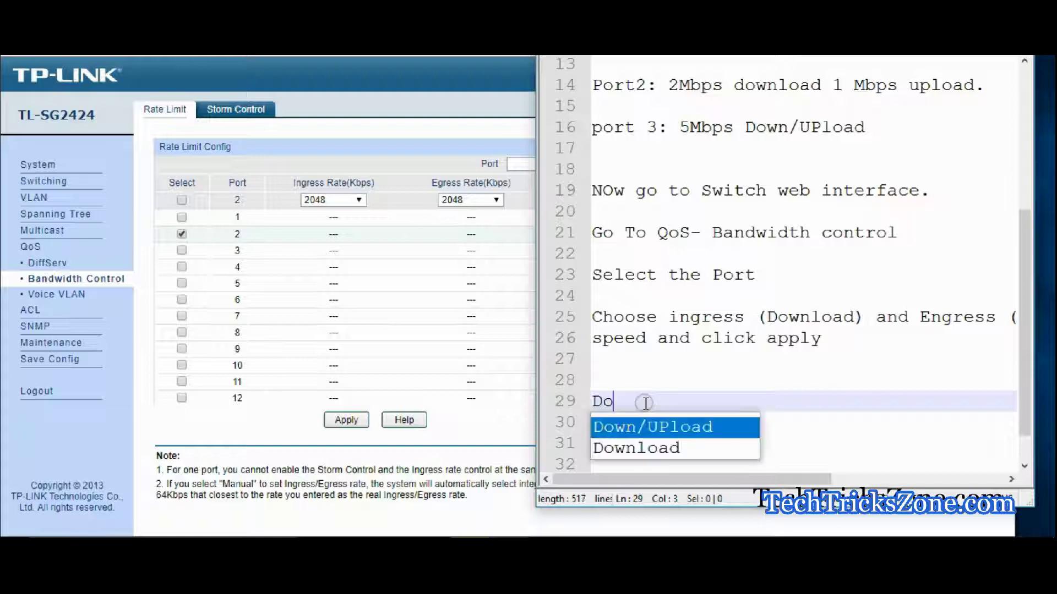
text(one by one )
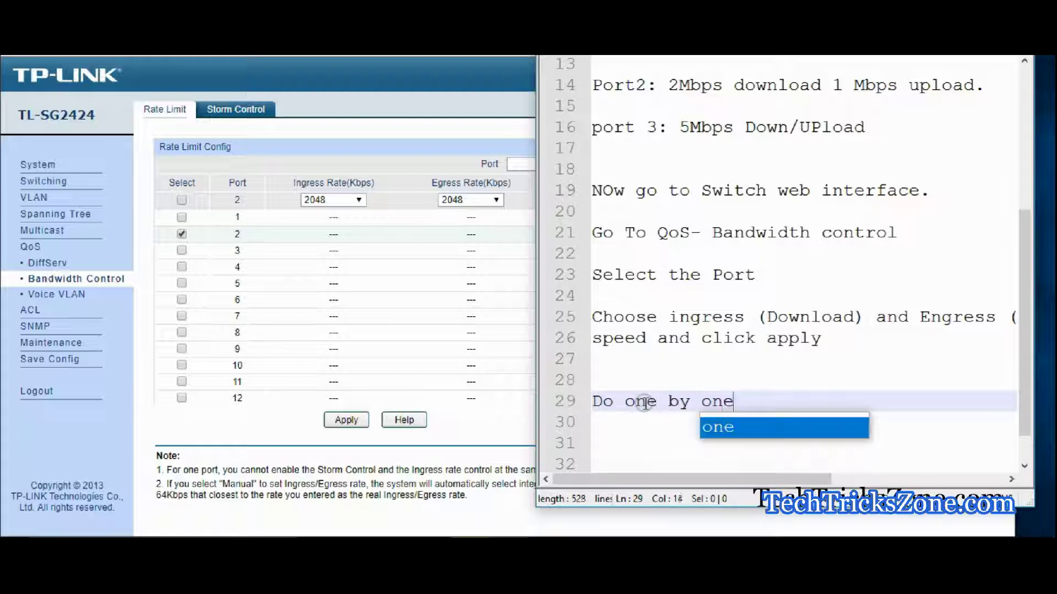
text(for all the )
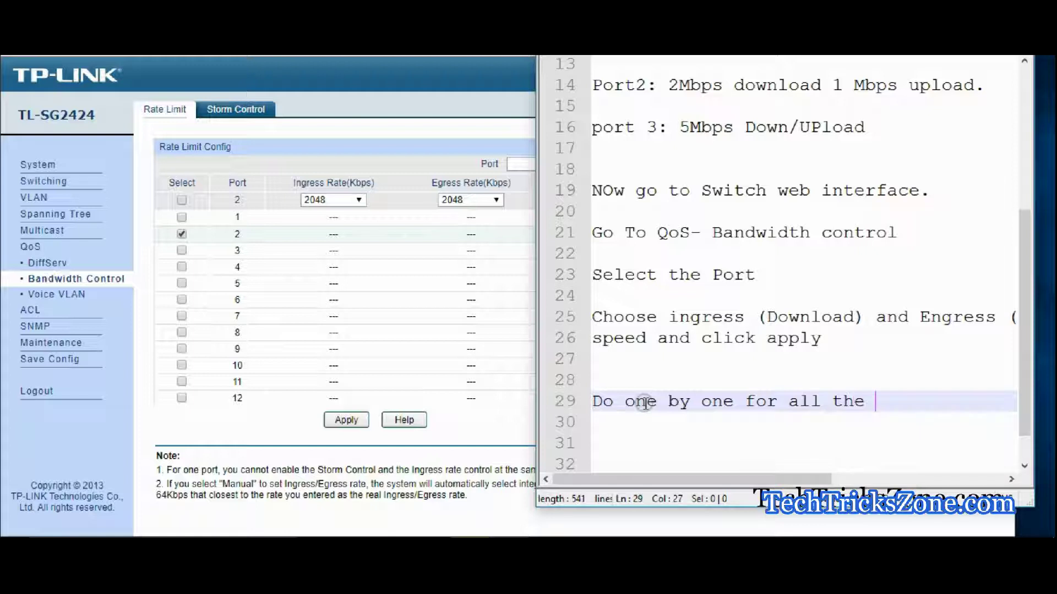
text(port .)
key(Return)
key(Return)
Add the line "If you want to give same speed to alll" on line 31, followed by a blank line.
text(If you want to giv)
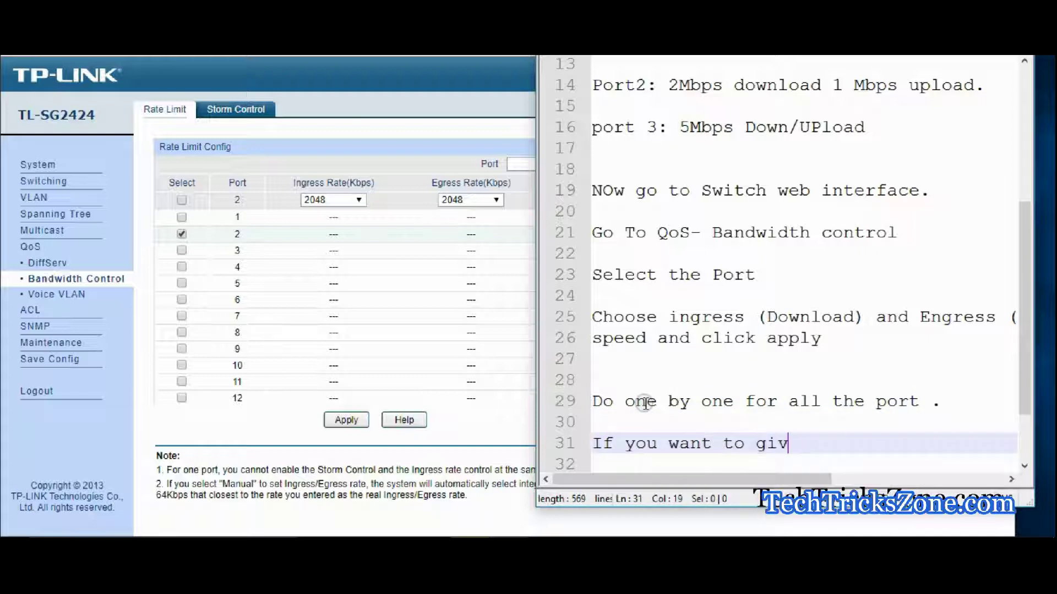
text(e same speed to alll)
key(Return)
key(Return)
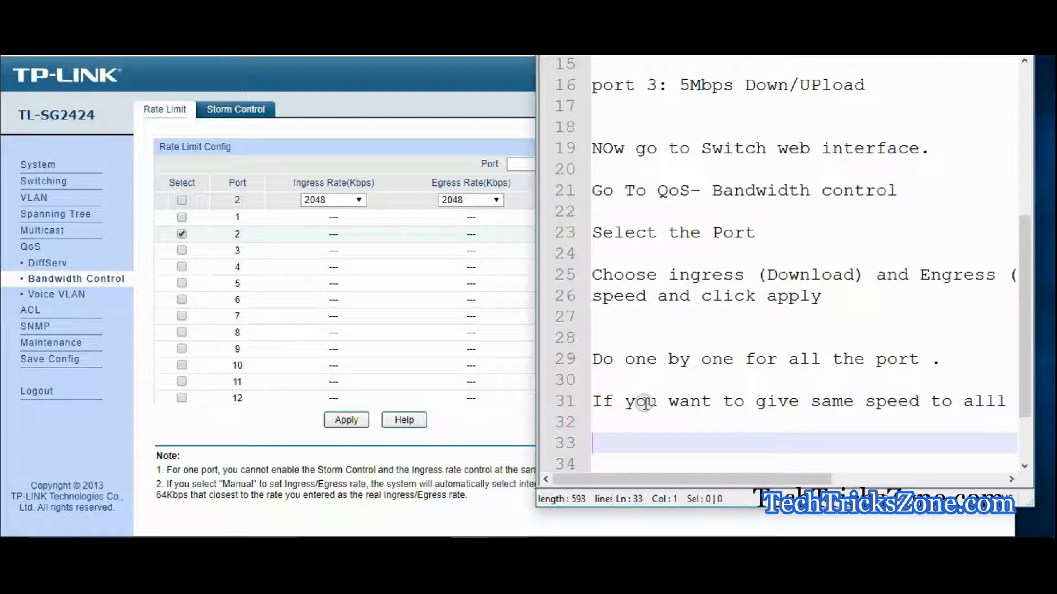
Continue the same-speed note with "Port select all port and choose download" on line 33.
text(P)
text(s)
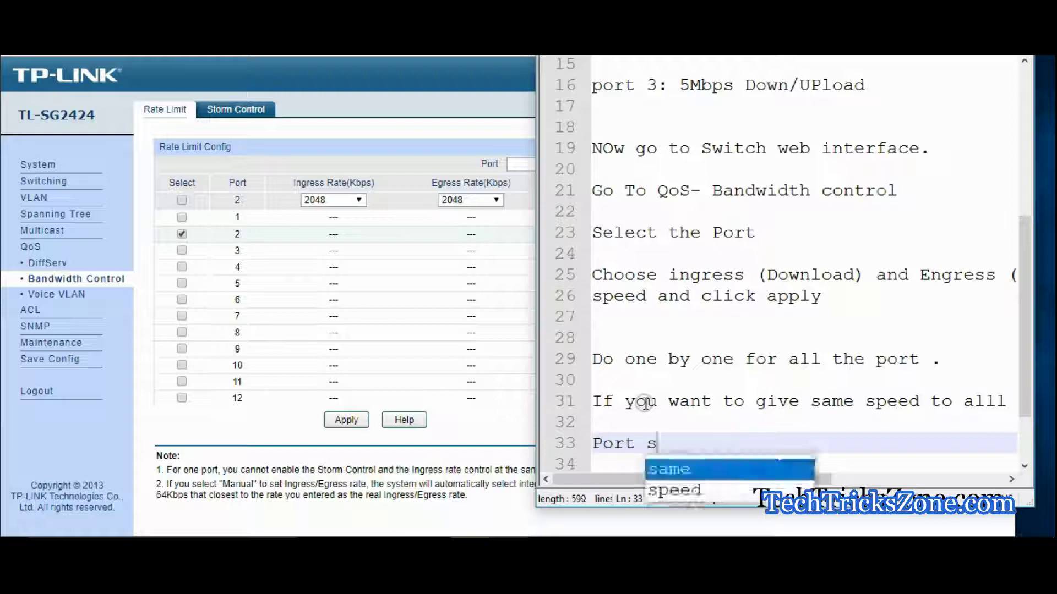
text(elect all port)
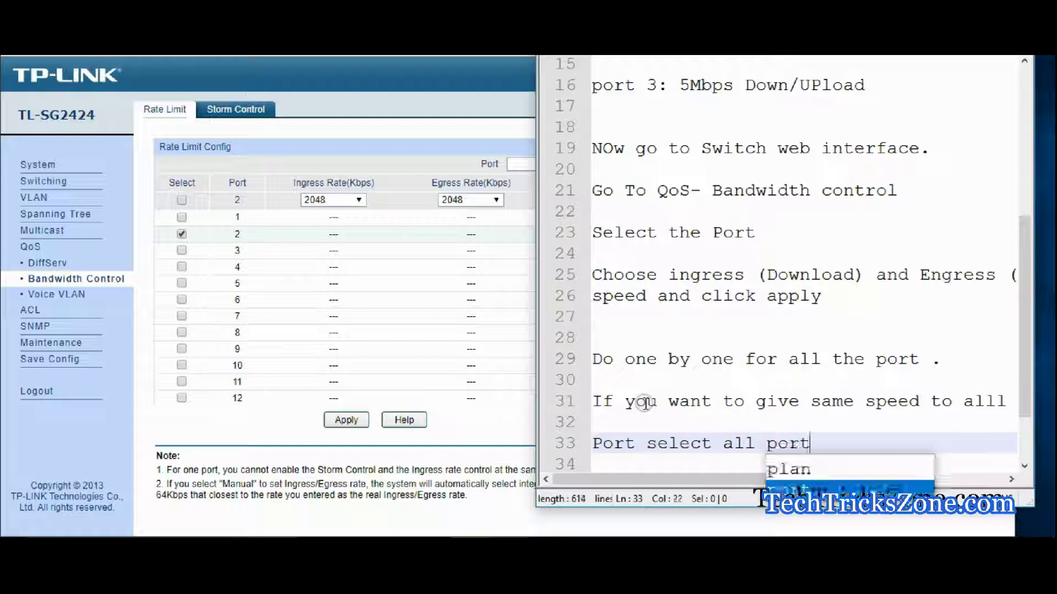
text( and )
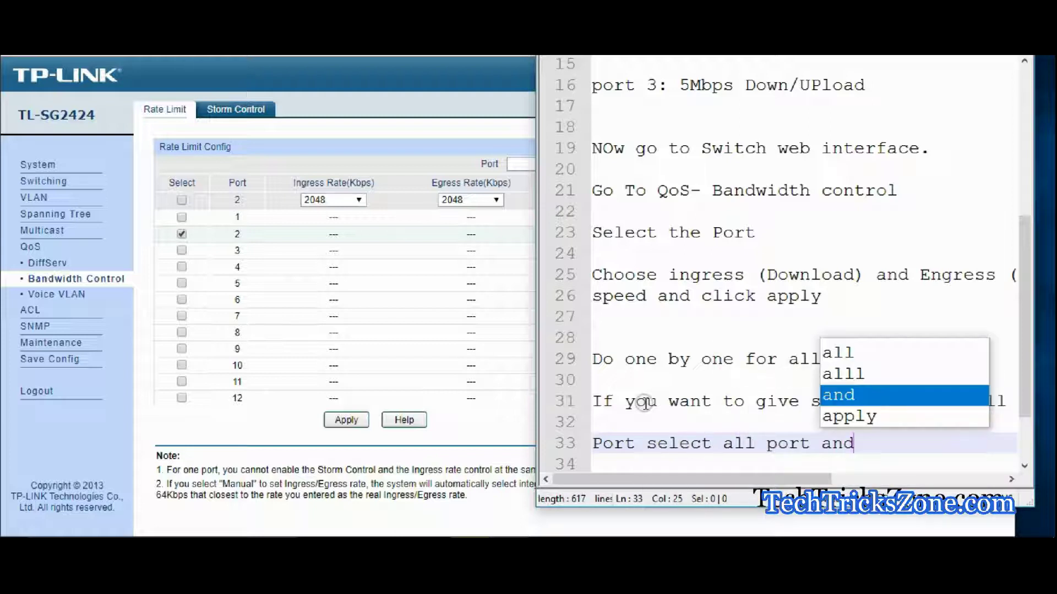
text(choose down)
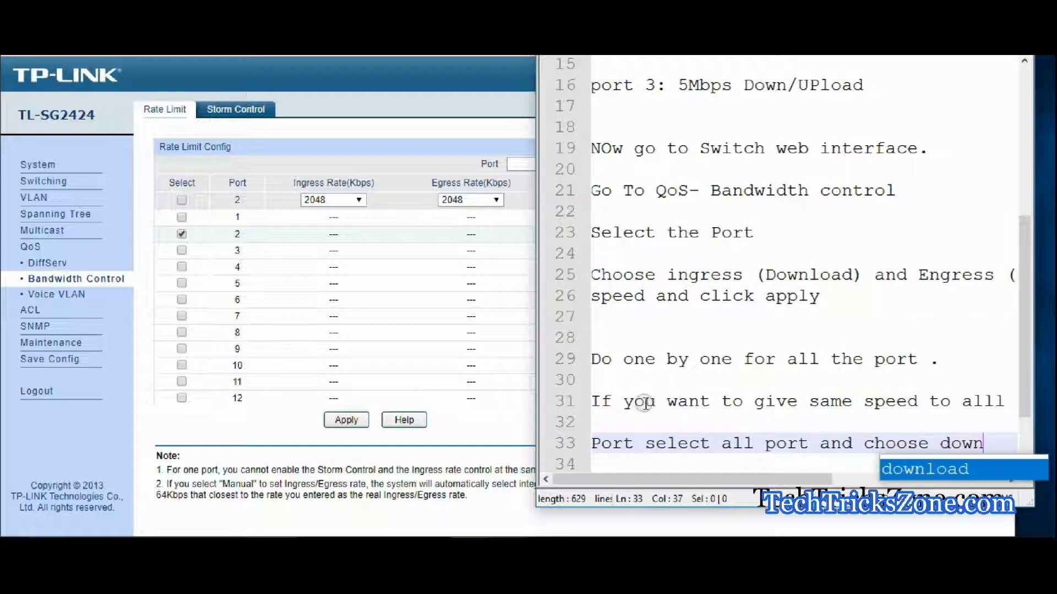
text(oload)
key(Return)
key(Return)
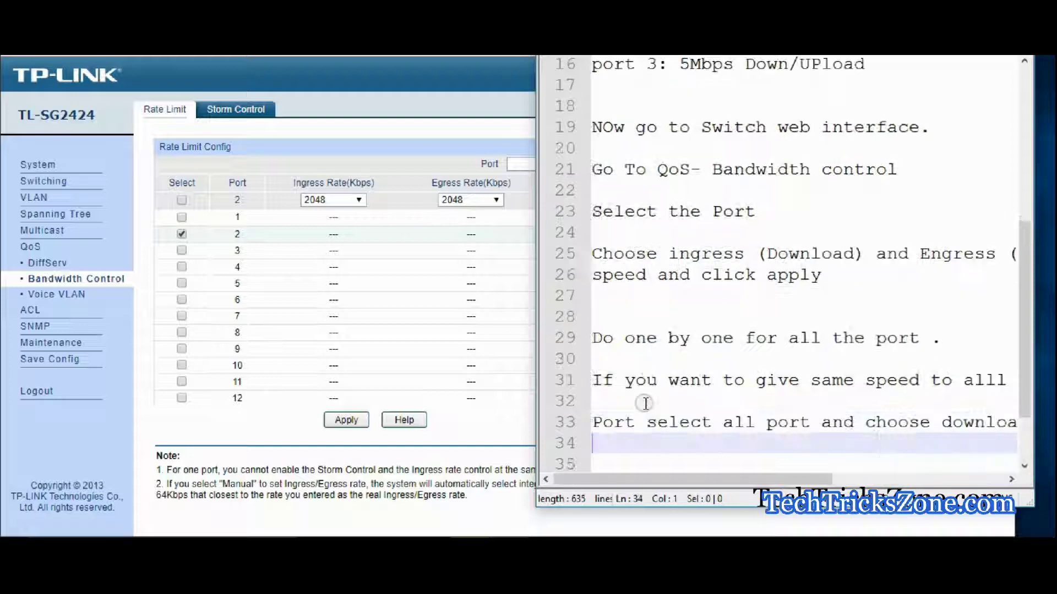
Finish the same-speed note with "and upload speed and click apps." on line 35, leaving blank lines below it.
text(and uploa)
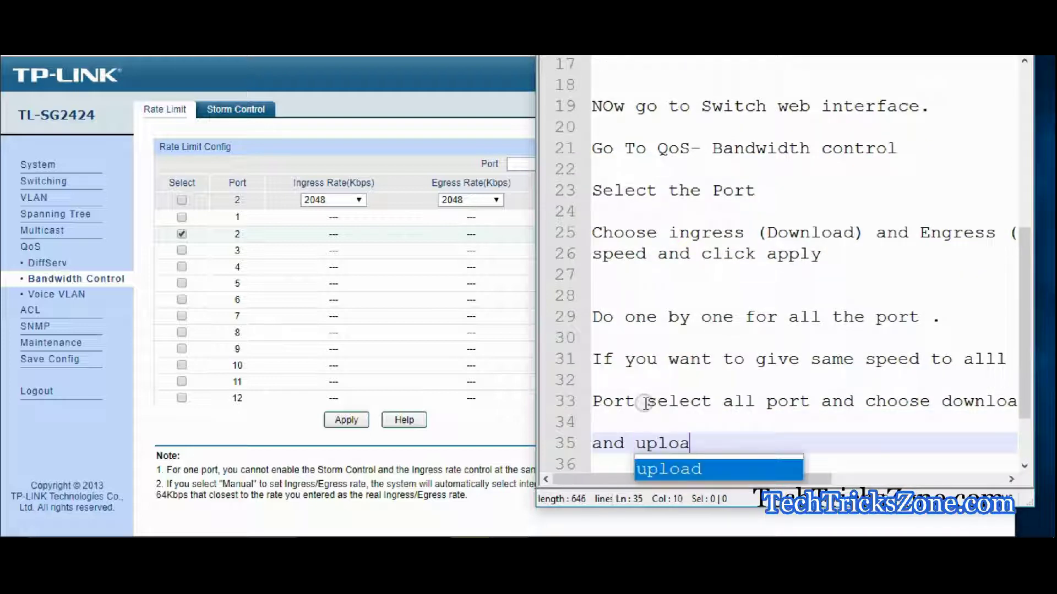
text(d speed and)
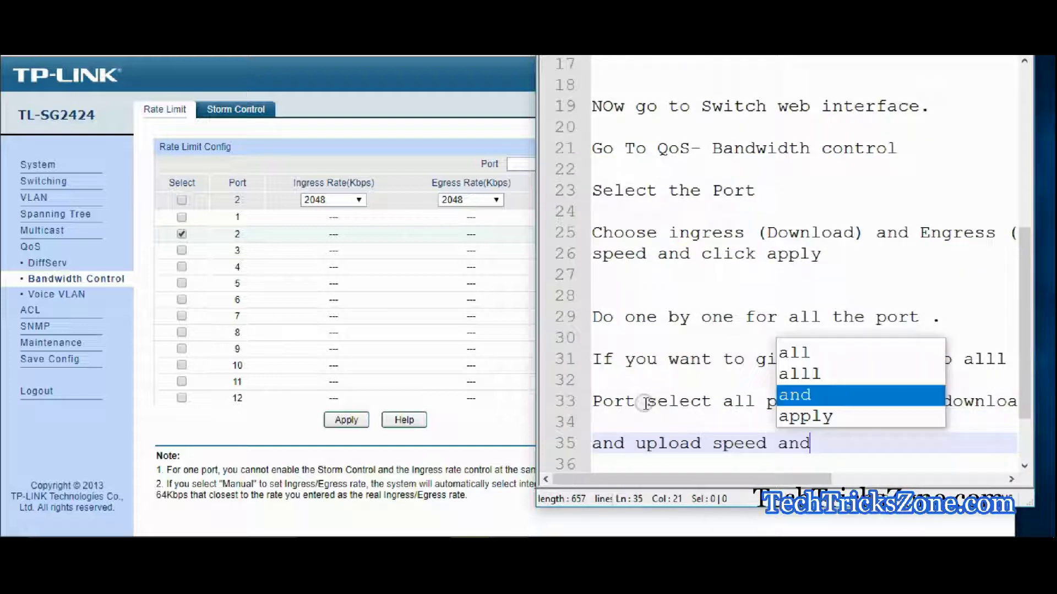
text( click apps.)
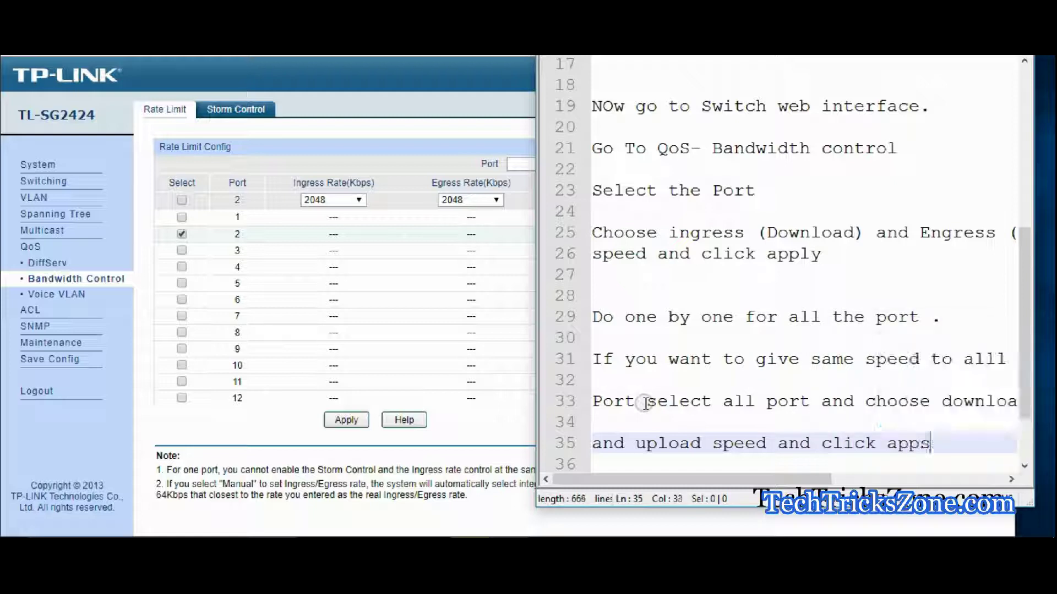
key(Return)
key(Return)
key(Return)
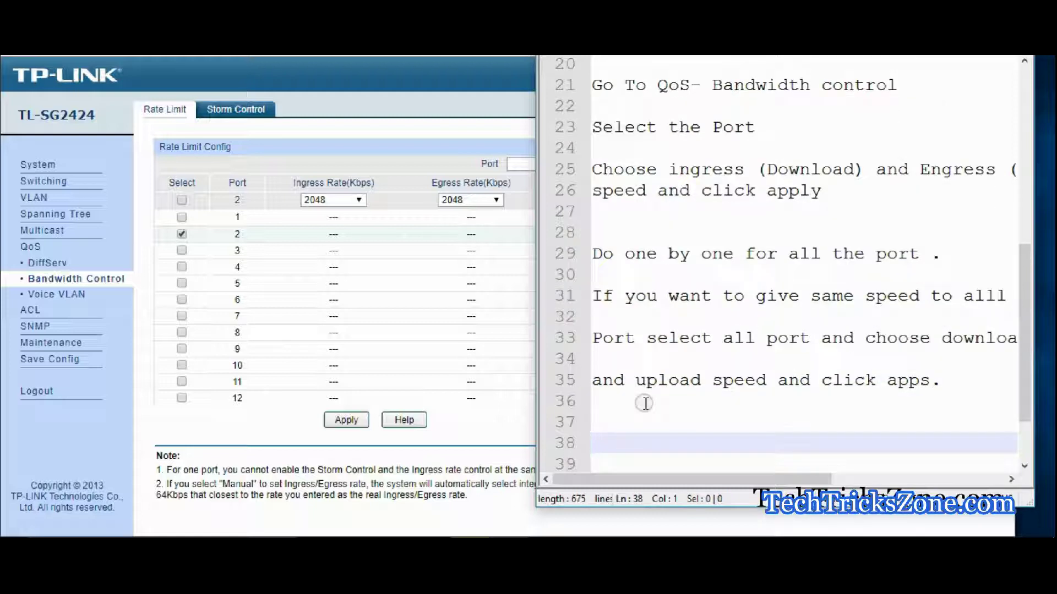
Return to the switch's web interface, select all ports and choose 2048 Kbps for both the ingress and egress rates.
click(366, 139)
click(182, 200)
click(330, 201)
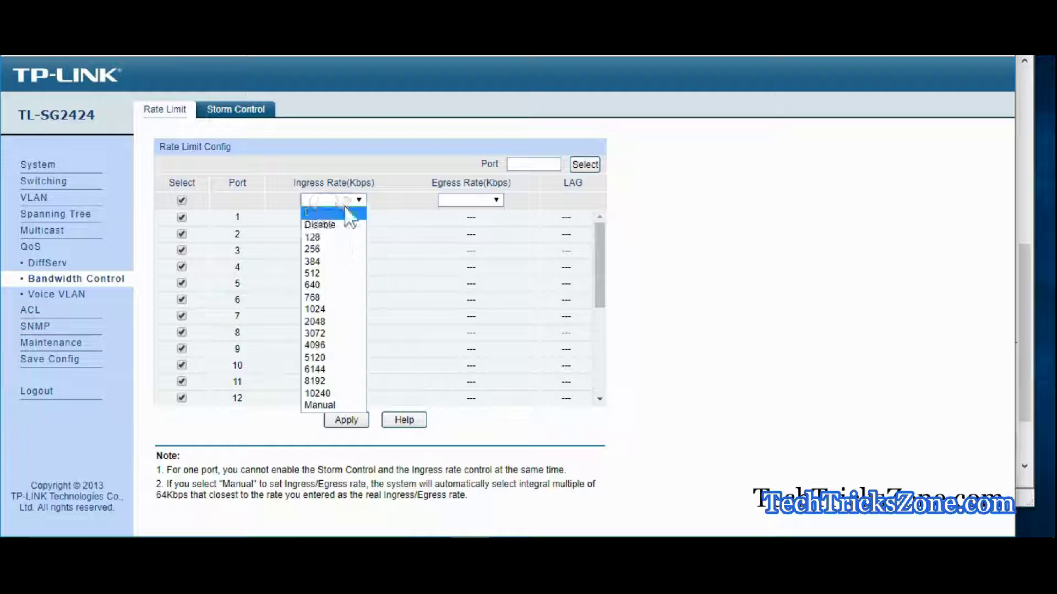
click(354, 322)
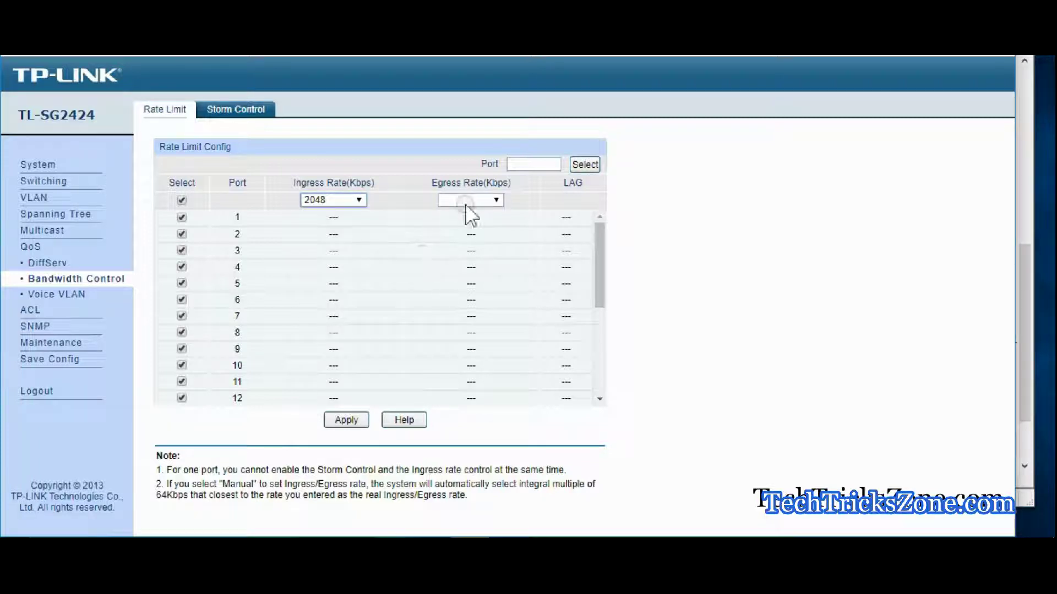
click(469, 200)
click(472, 249)
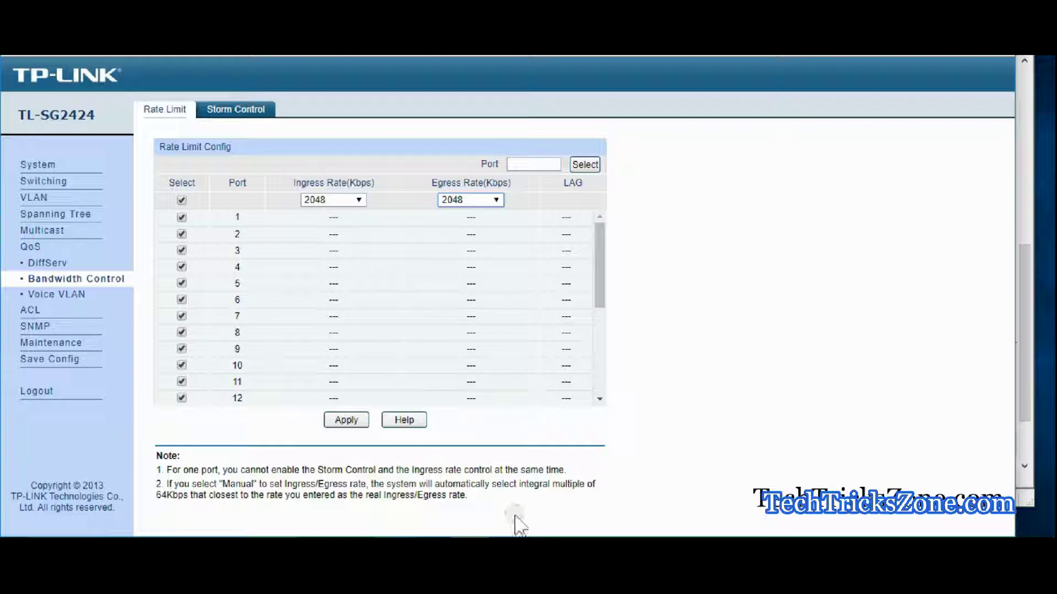
Return to the notes in the text editor and add "This is simple steps to control speed" on line 38.
key(alt+Tab)
click(649, 364)
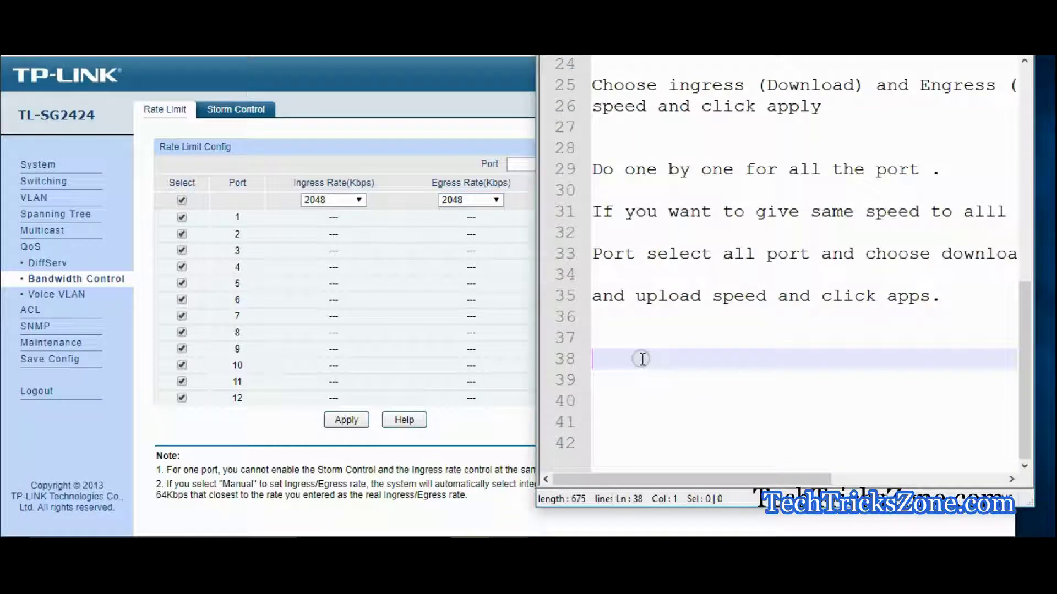
text(This is sime)
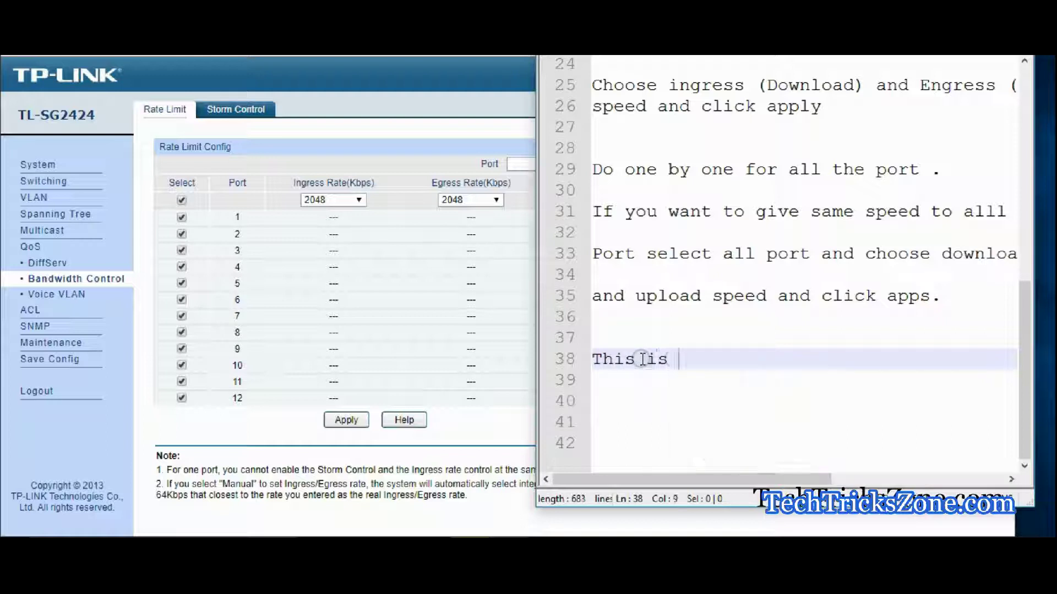
key(BackSpace)
key(BackSpace)
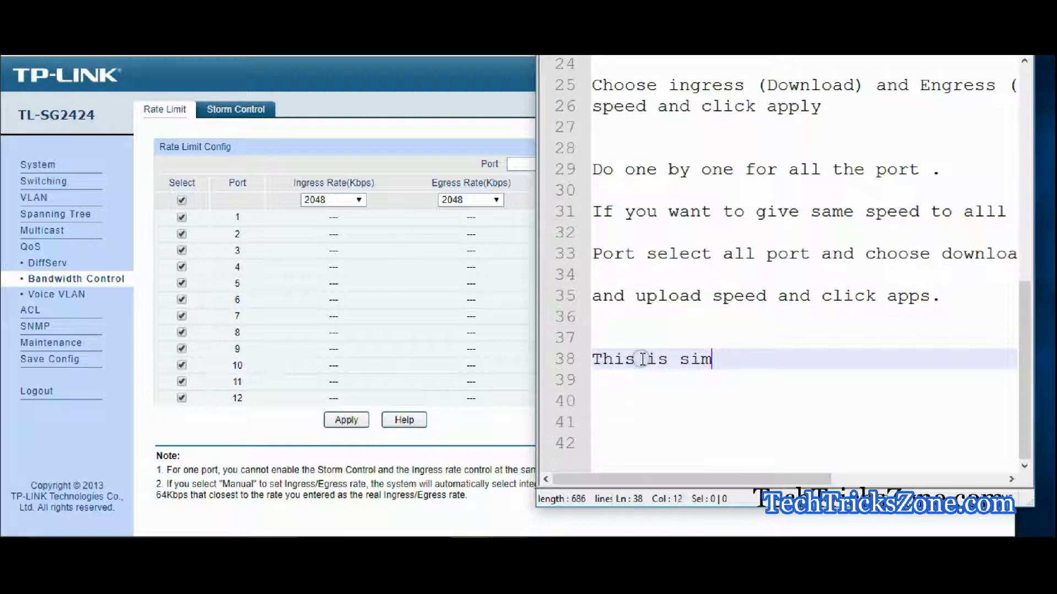
text(ple s)
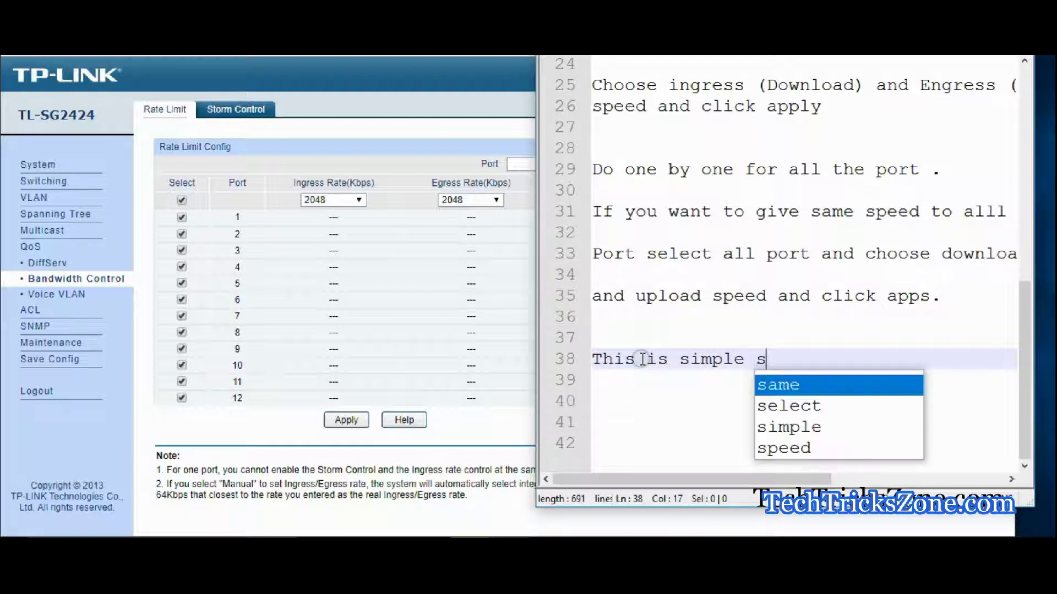
text(teps to control speed)
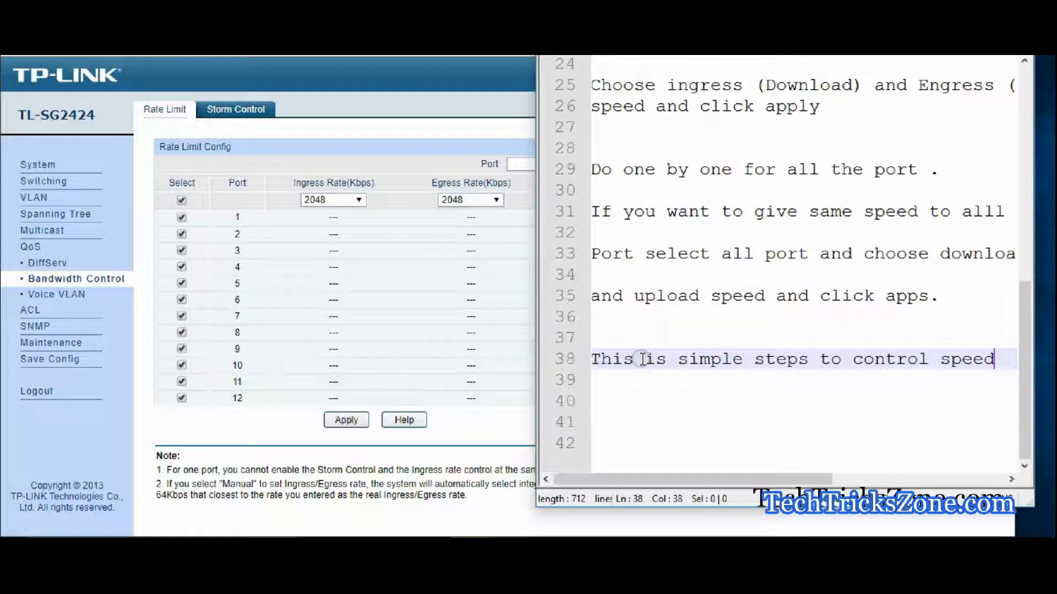
Continue the closing sentence with "in Tp-link web smart switch" on line 39.
key(Return)
text(in Tp-link m)
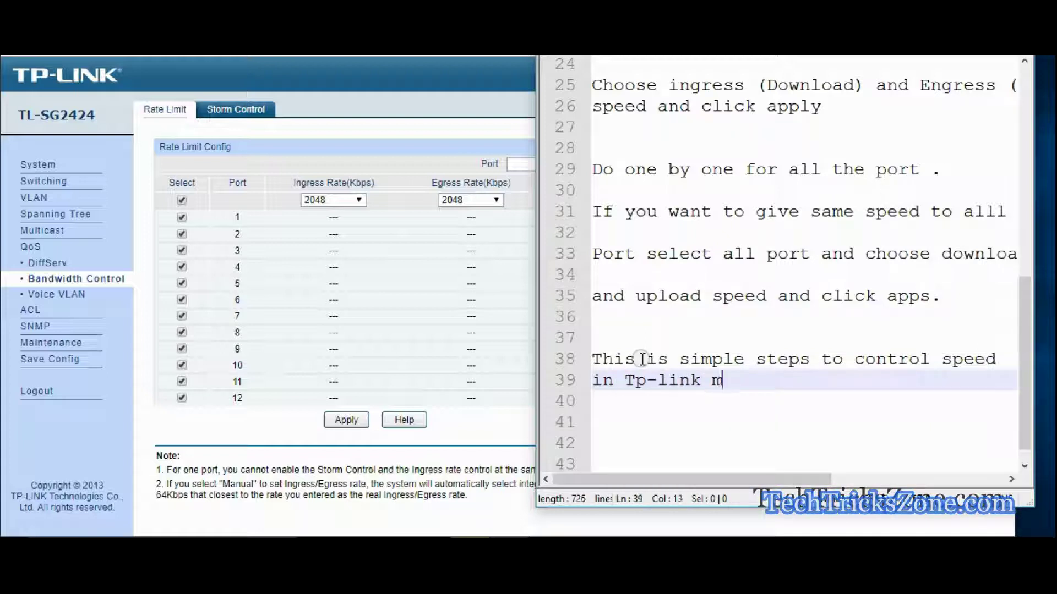
key(BackSpace)
text(web)
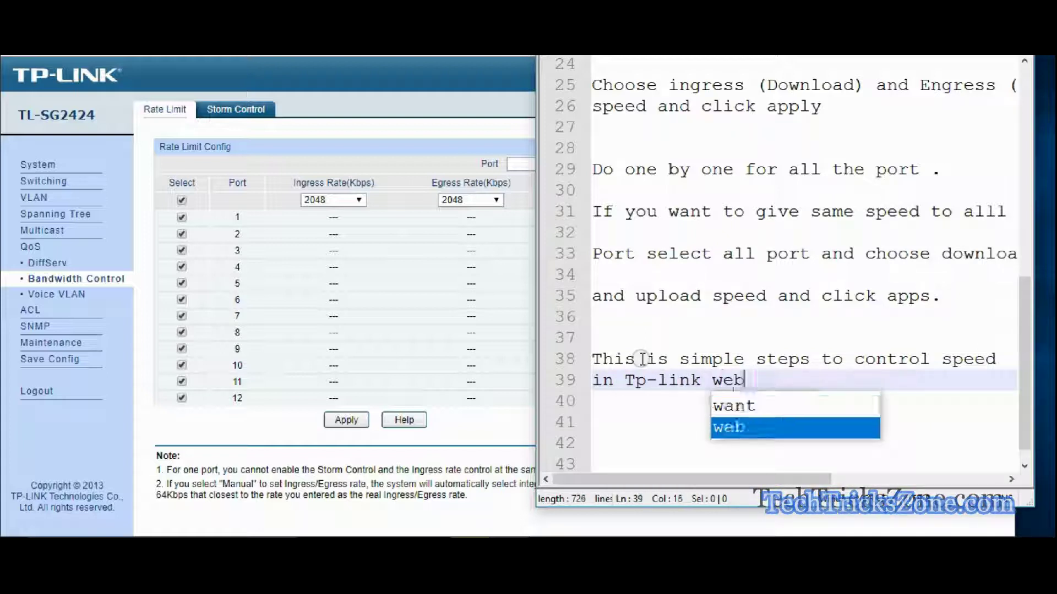
text( smart swt)
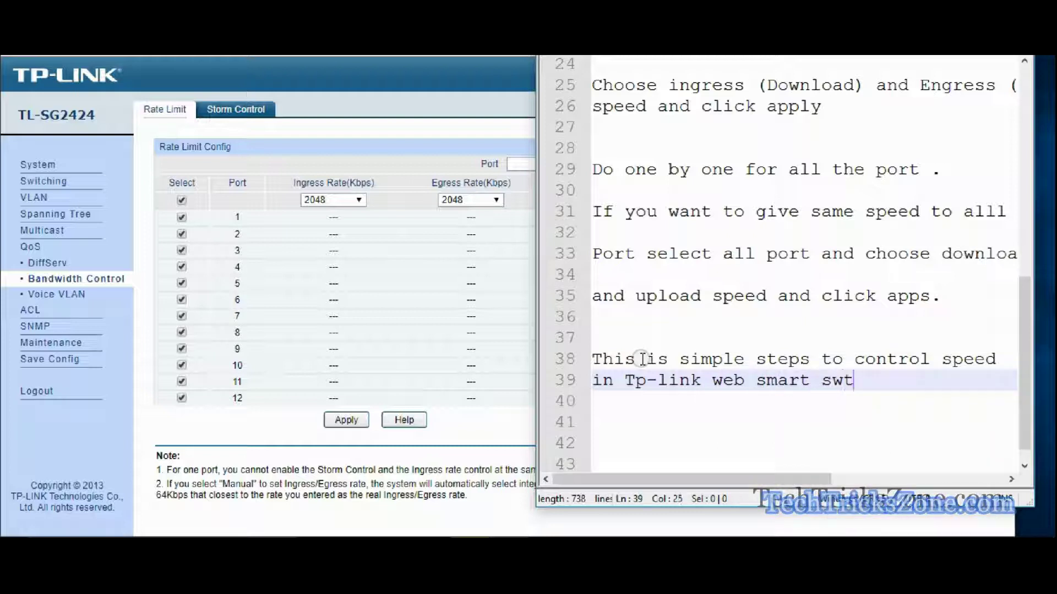
Leave line 40 blank and add "Please subscribe to get more videos." on line 41.
key(Return)
key(Return)
text(Please subscribe to ge)
key(BackSpace)
text(get more videos.)
Leave two blank lines below the subscribe request and write "Thank" on line 44.
key(Return)
key(Return)
key(Return)
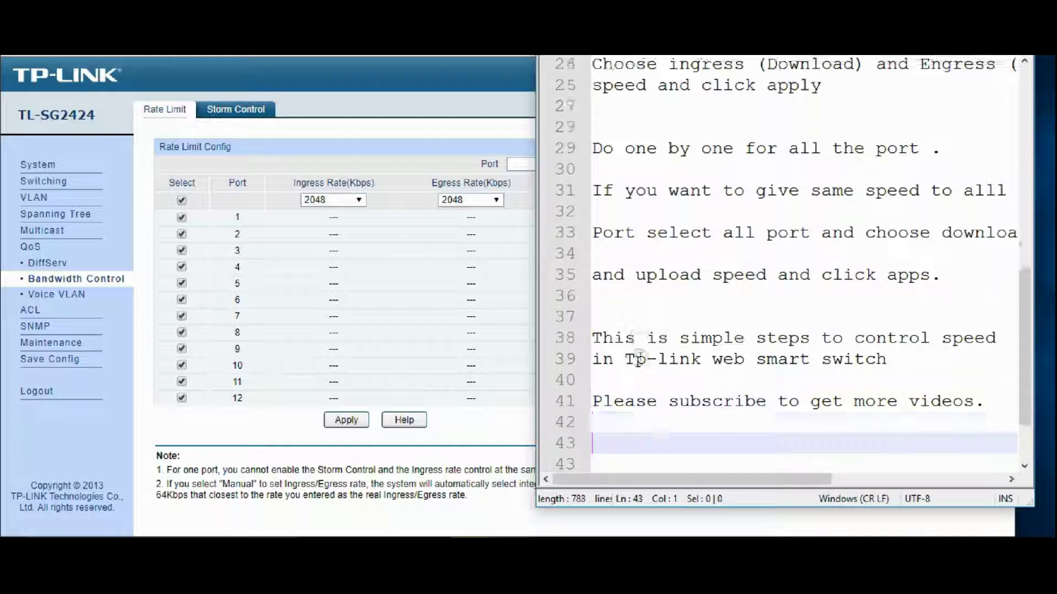
text(Thank)
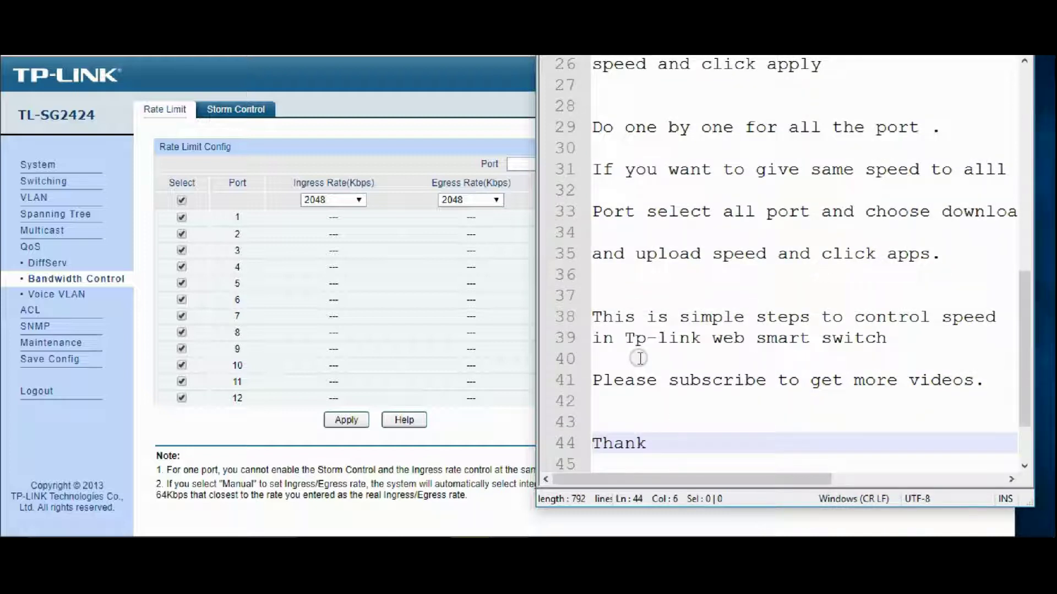